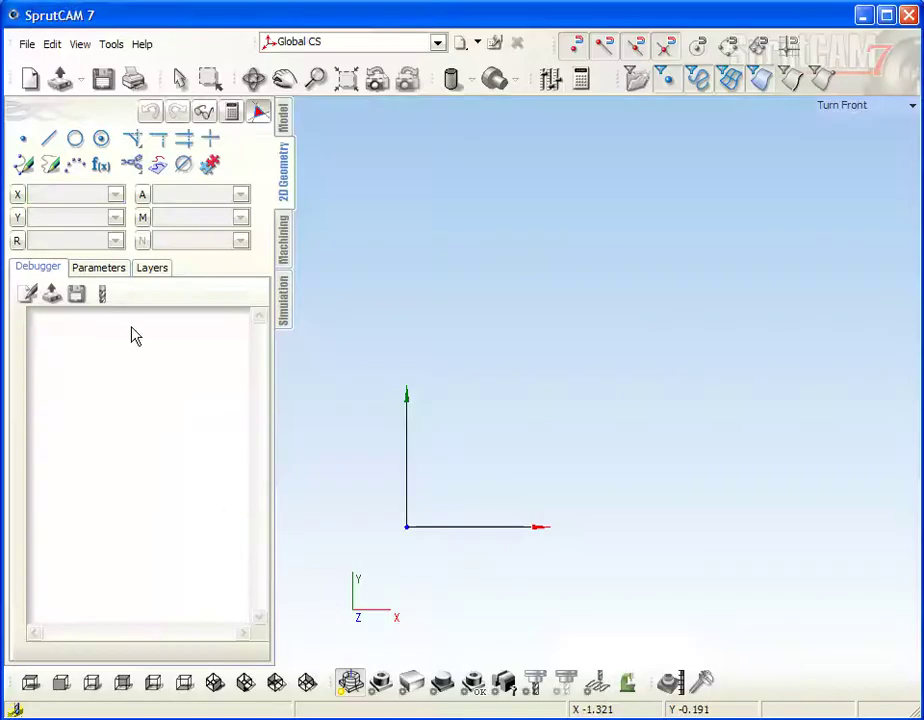
Show the parameters table and add parameter D = 5 with remark Diameter
left_click(88, 268)
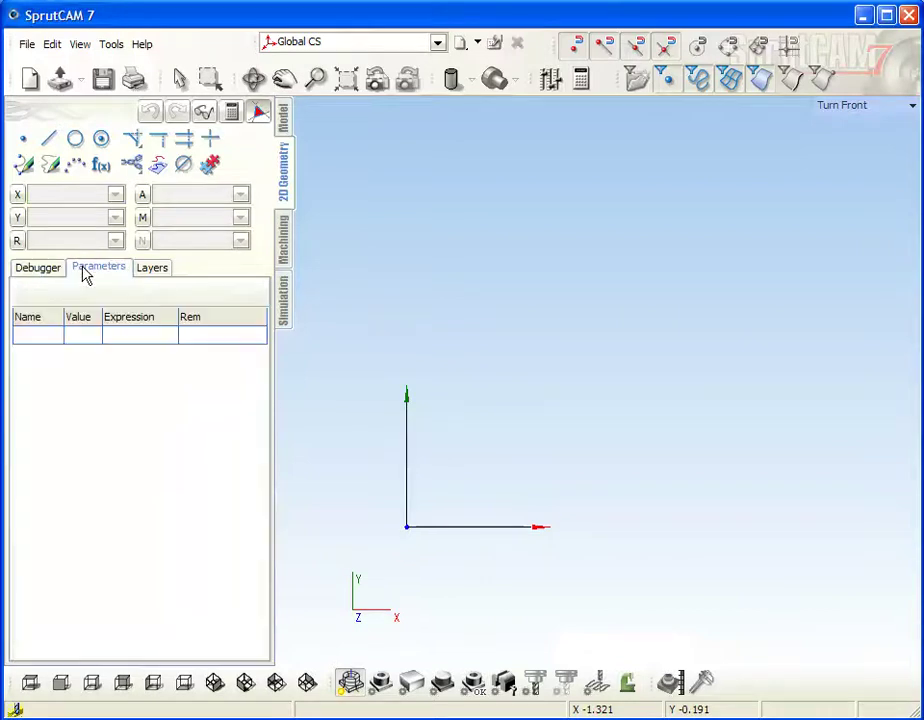
left_click(34, 333)
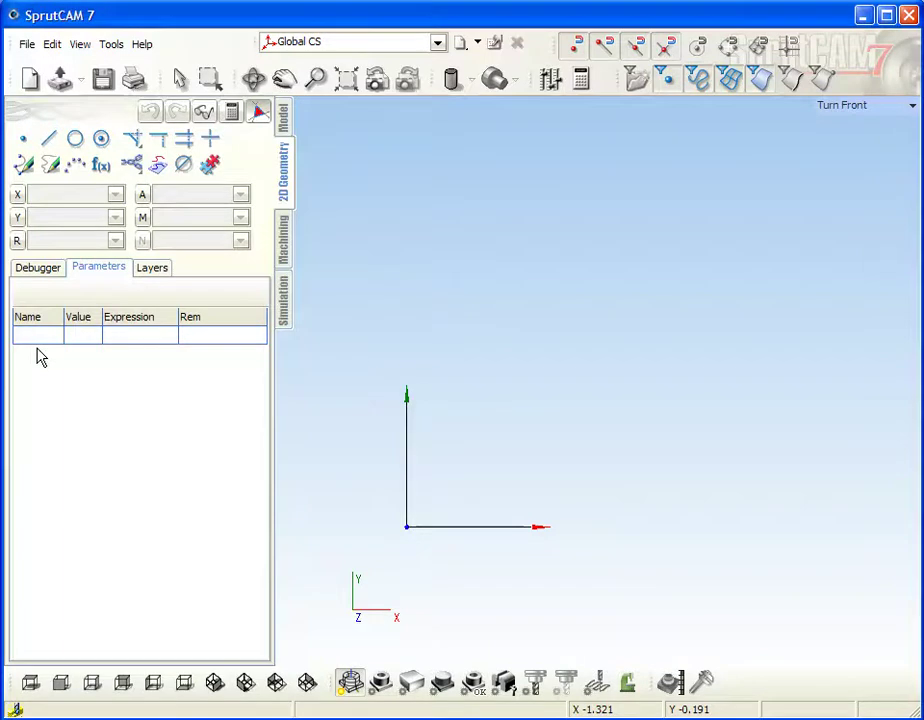
type("D")
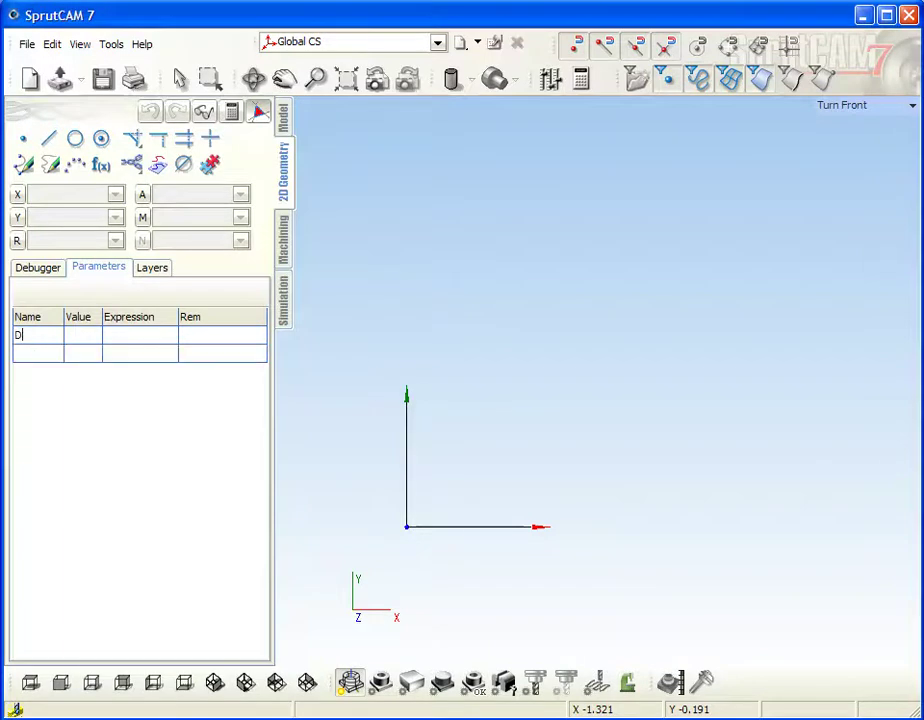
left_click(76, 335)
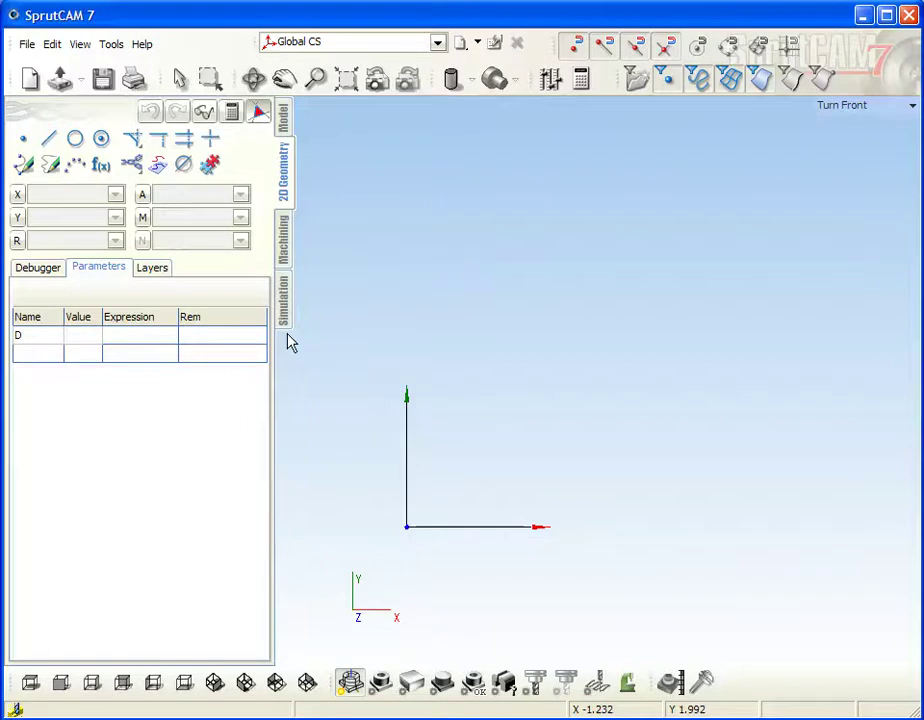
type("5")
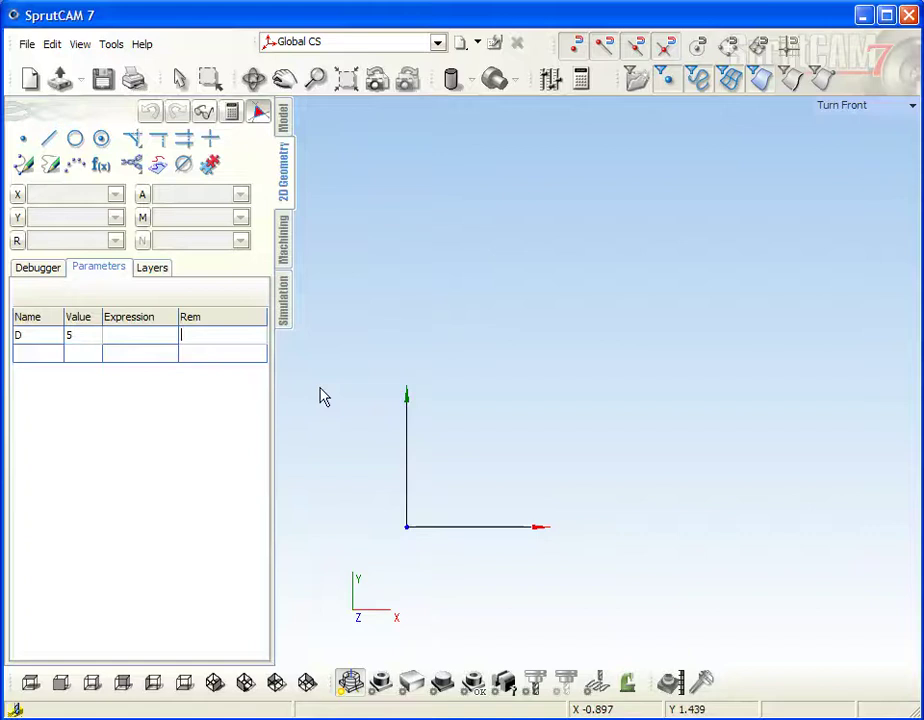
type("Diameter")
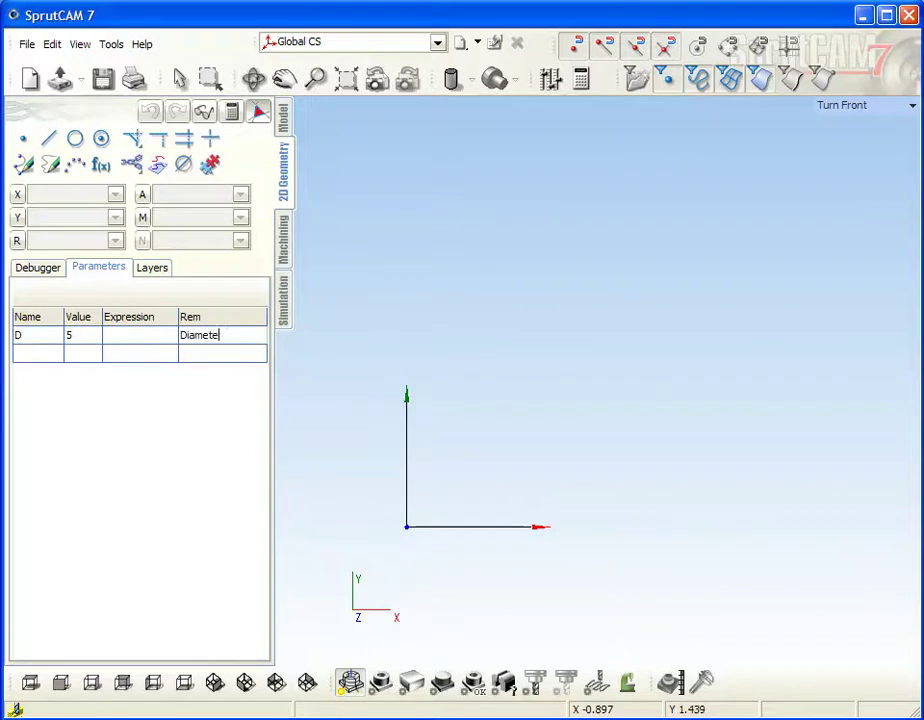
Add parameter Pt = 1 with remark Pitch
left_click(25, 351)
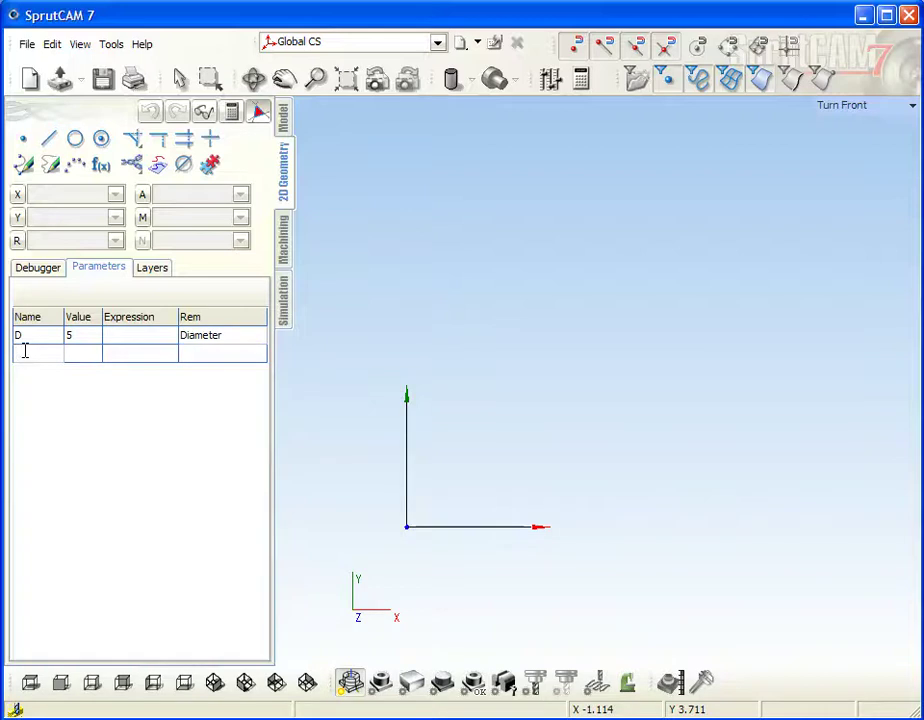
type("Pt")
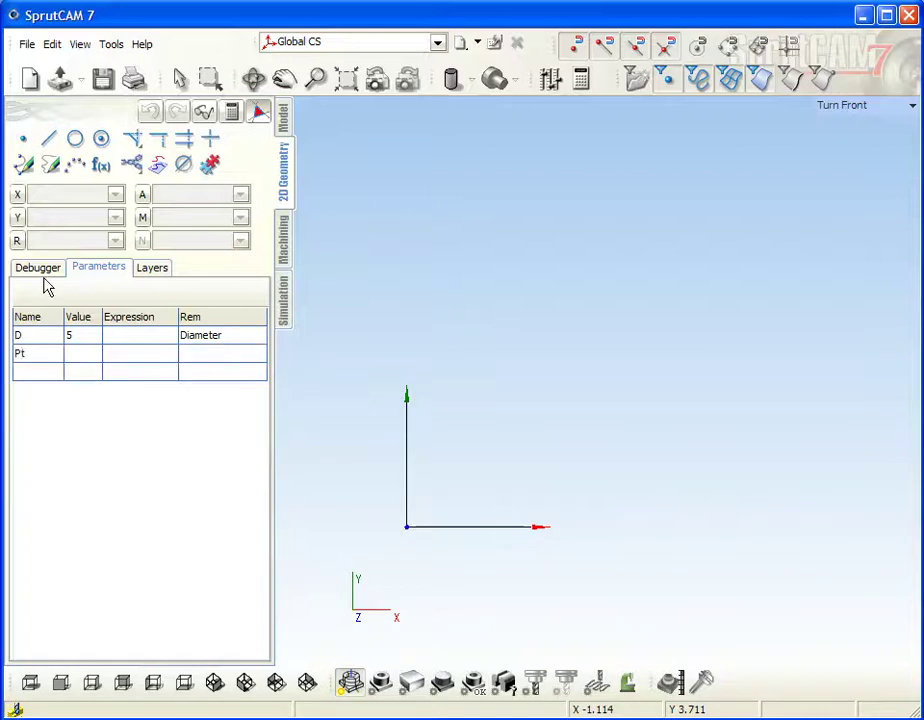
left_click(85, 353)
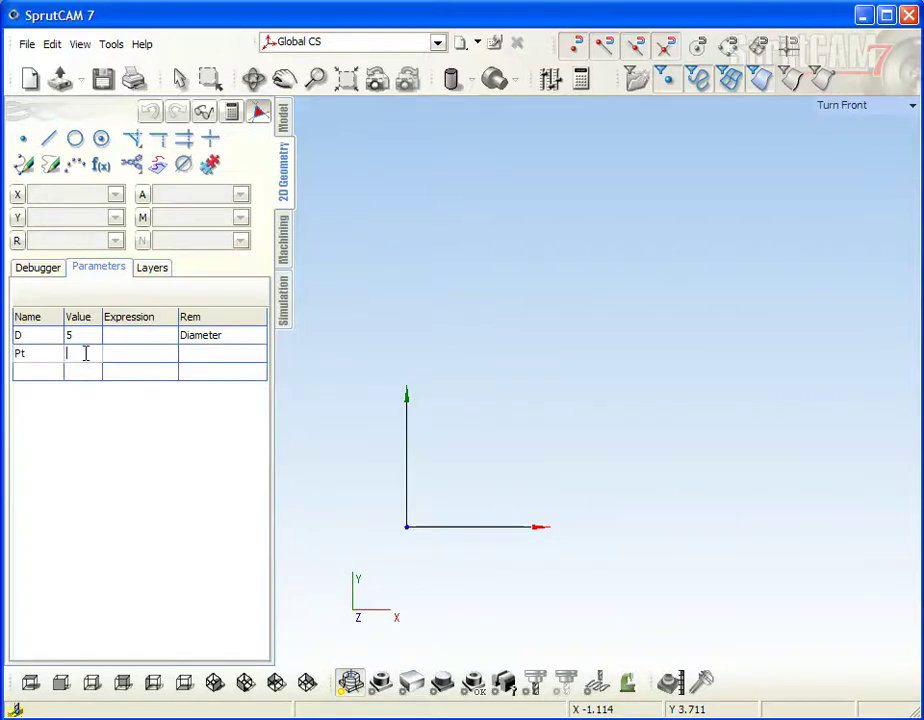
type("1")
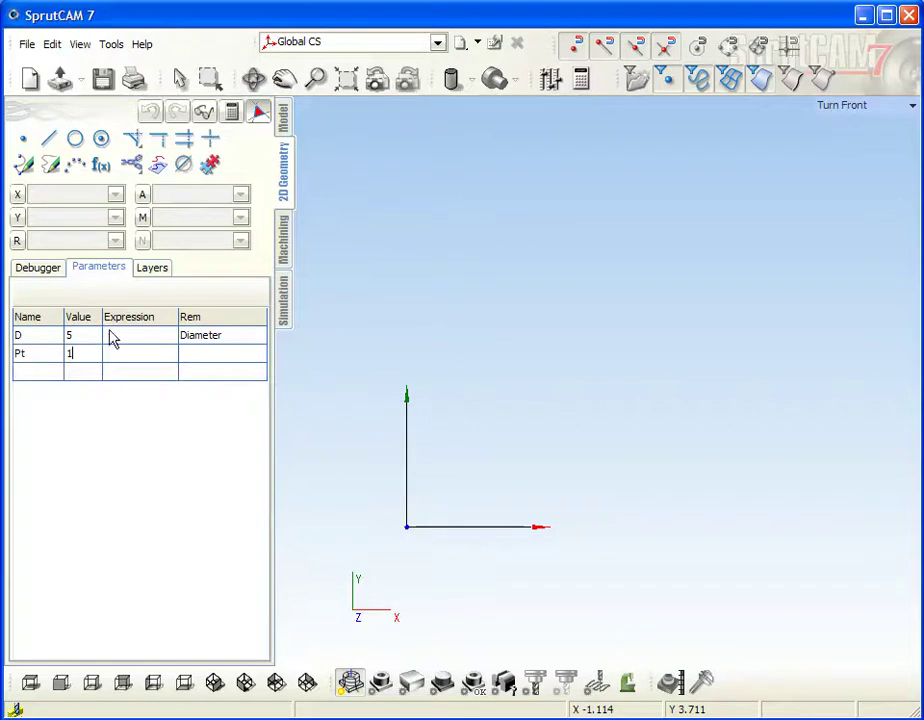
left_click(198, 353)
type("Pitch")
Add parameter Pc = 6 with remark Tooth count
left_click(18, 373)
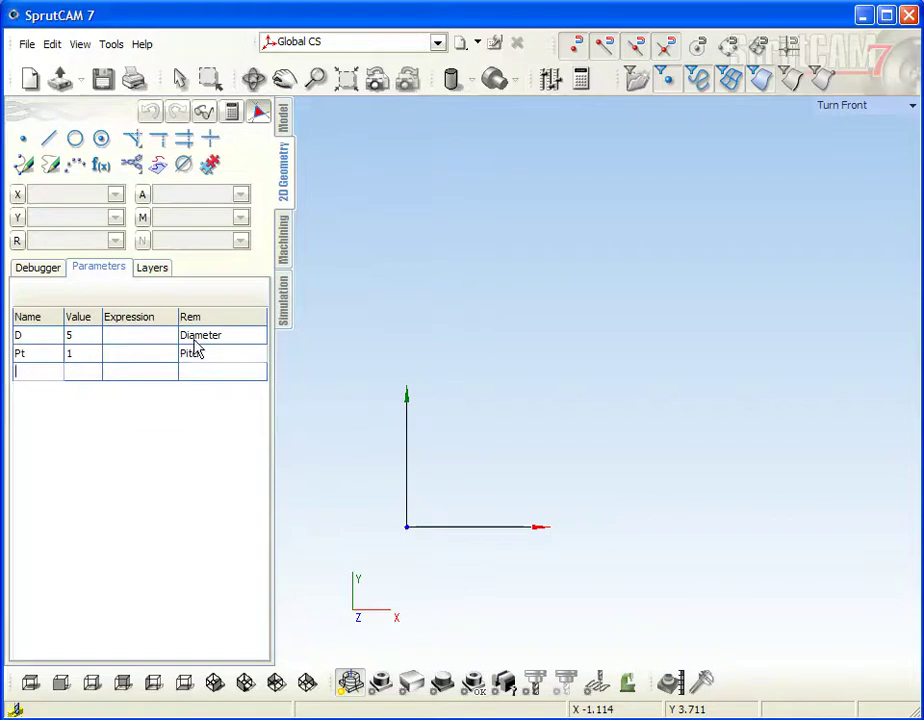
type("Pc")
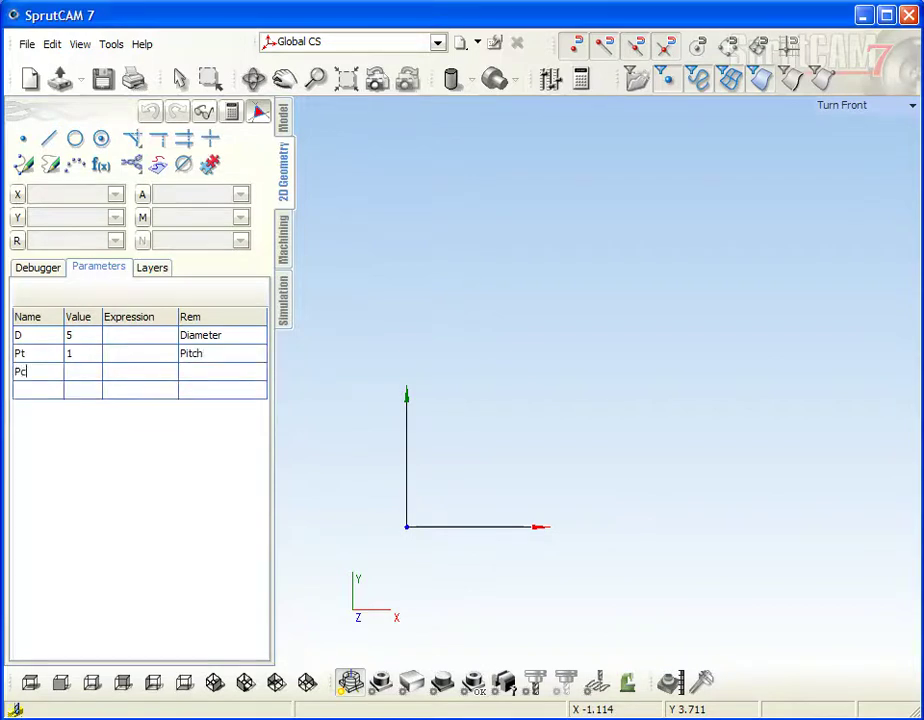
key("Tab")
type("6")
left_click(252, 374)
type("Tooth count")
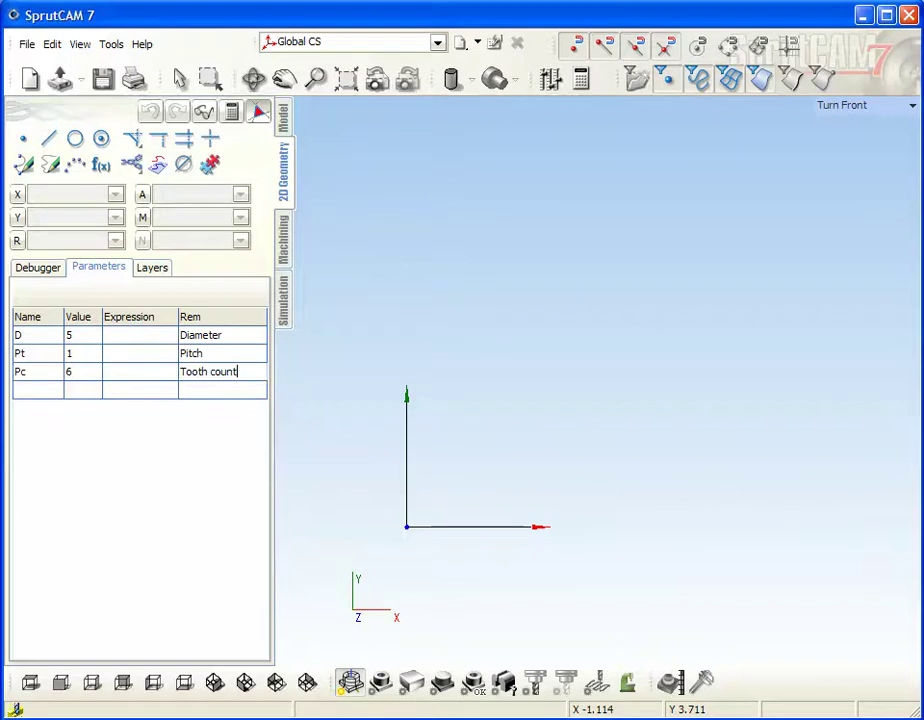
key("Return")
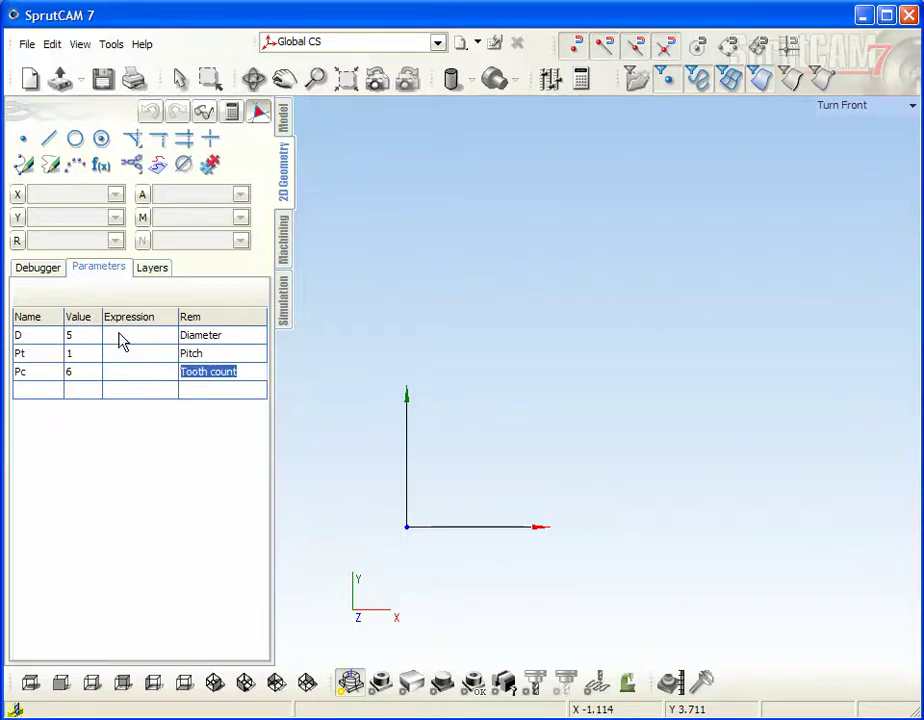
Create point P11 at X0 Y0 and point P12 at X5 Y0
left_click(38, 268)
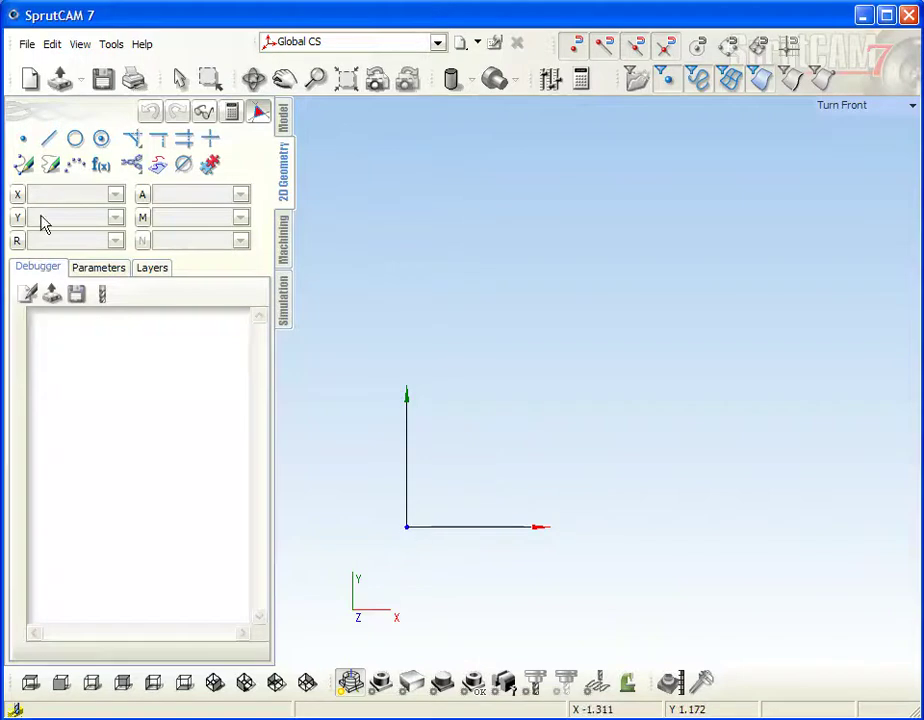
left_click(25, 140)
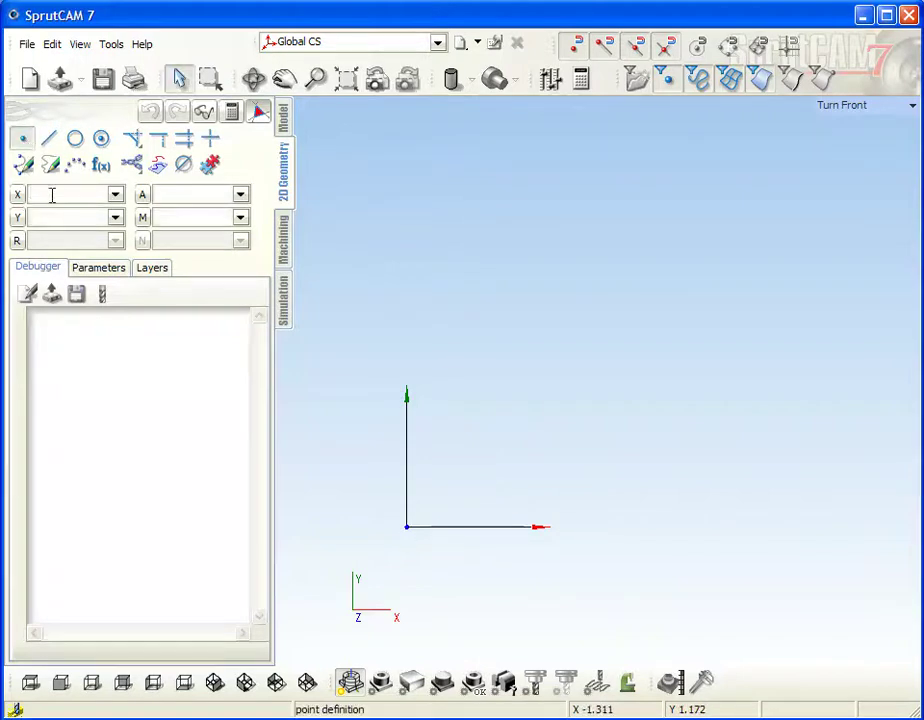
type("0")
key("Return")
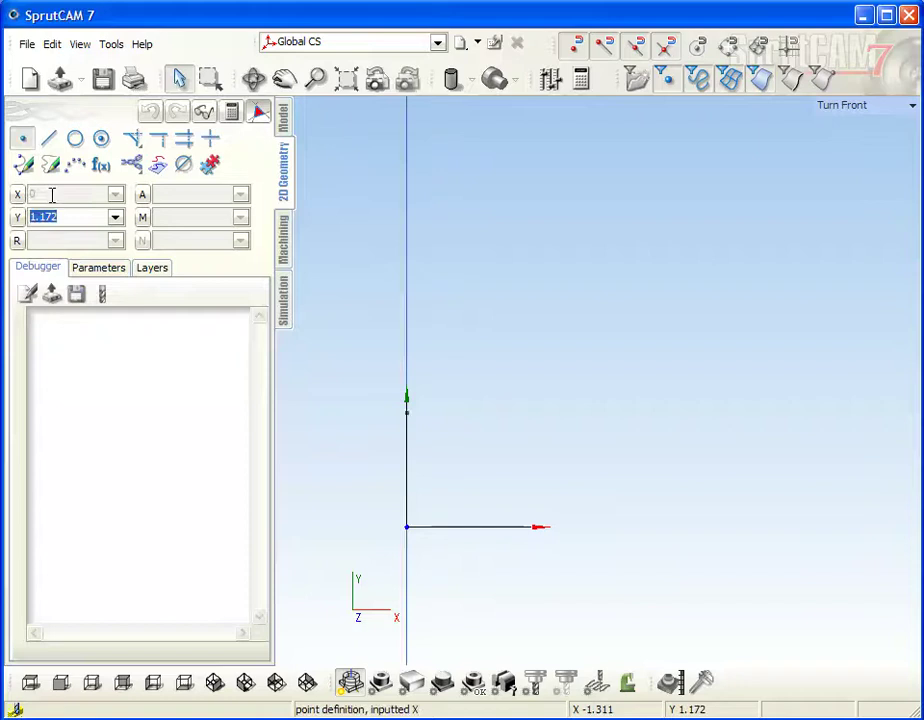
type("0")
key("Return")
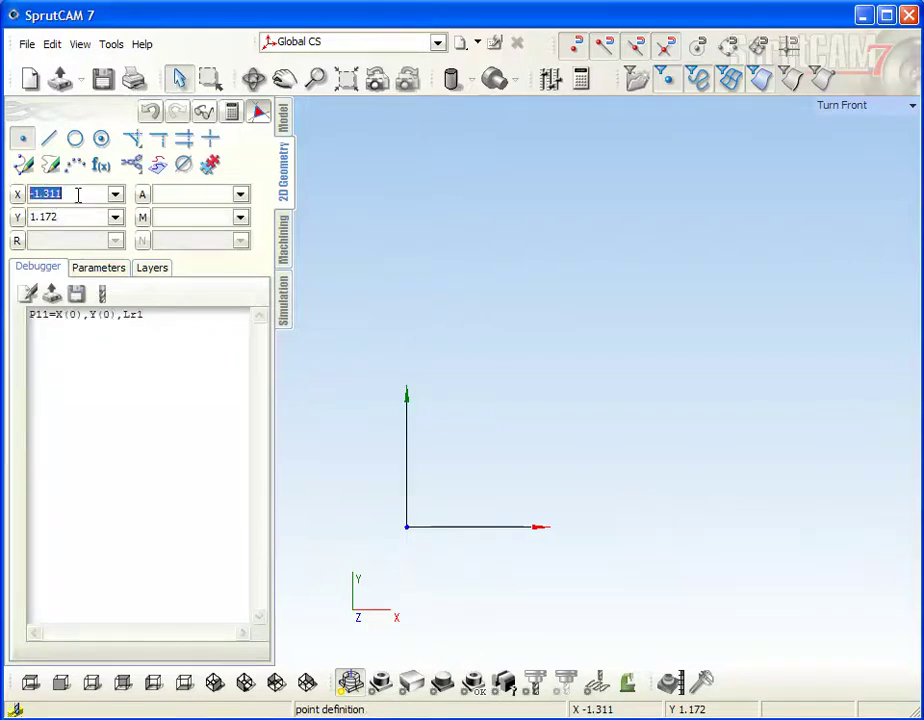
type("5")
key("Return")
type("0")
key("Return")
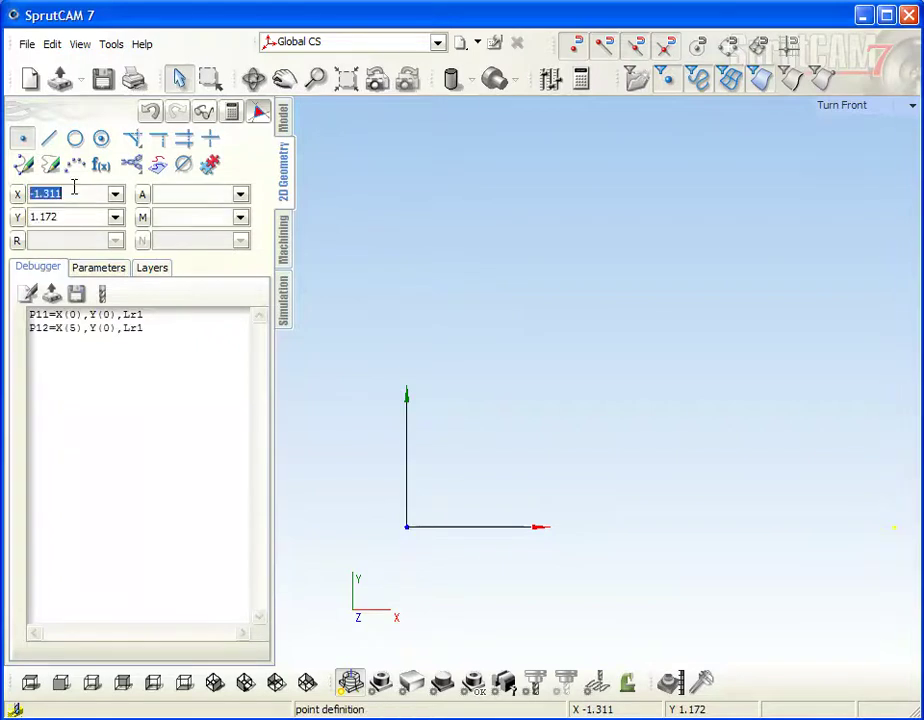
Edit P12 in the debugger so its X coordinate reads D instead of 5
scroll(726, 524, "down", 1)
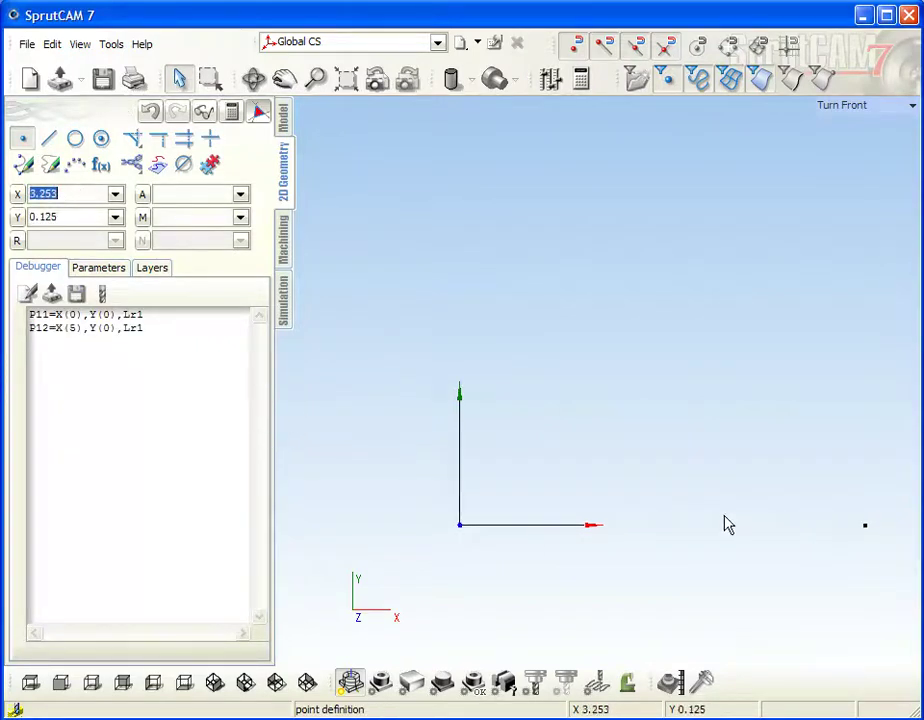
double_click(72, 327)
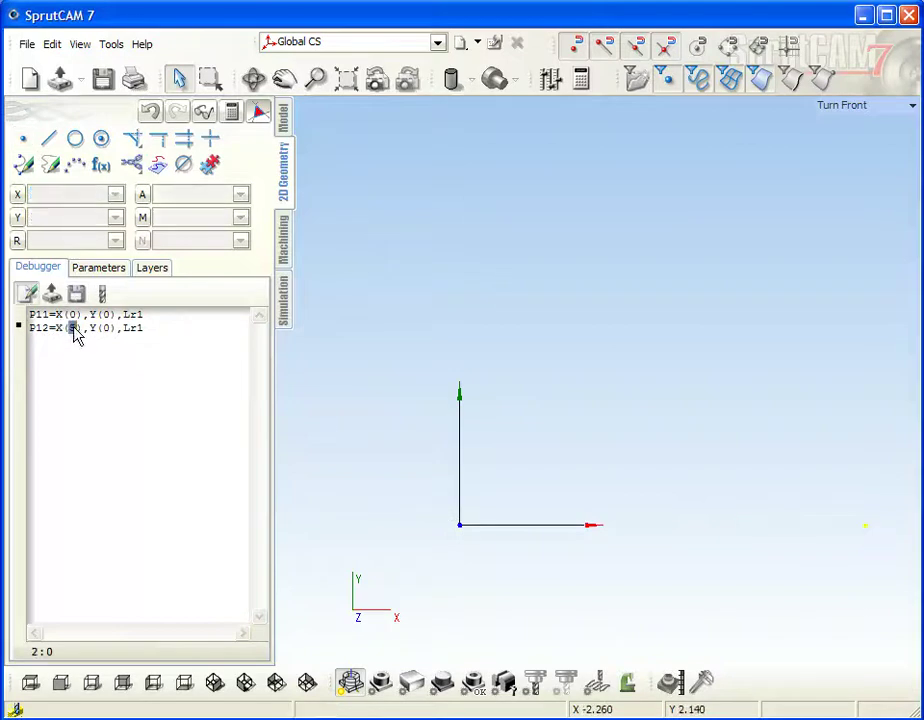
type("Diam")
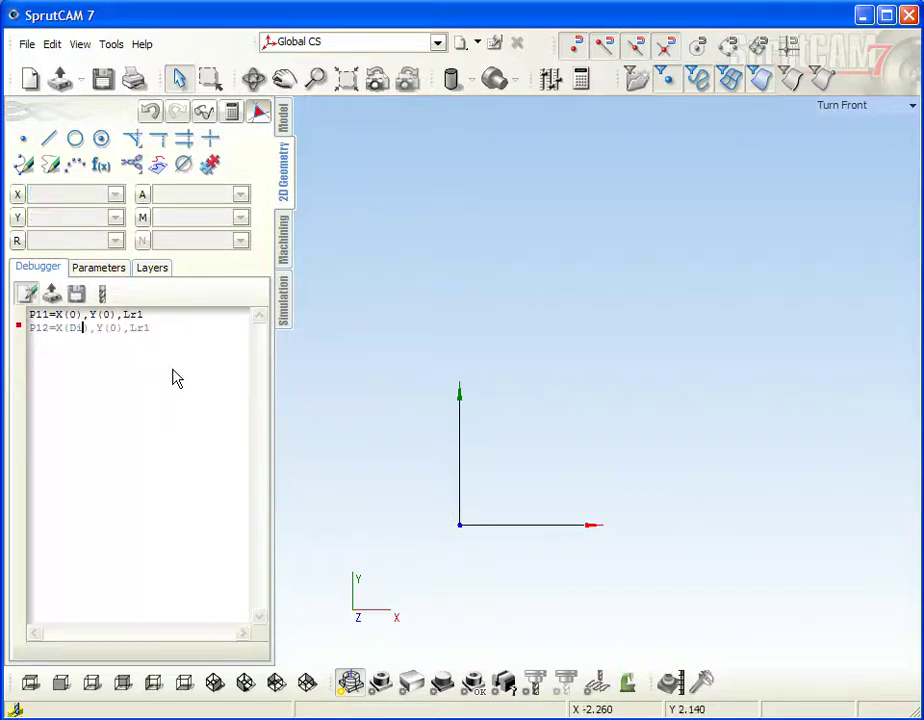
key("BackSpace")
key("BackSpace")
key("BackSpace")
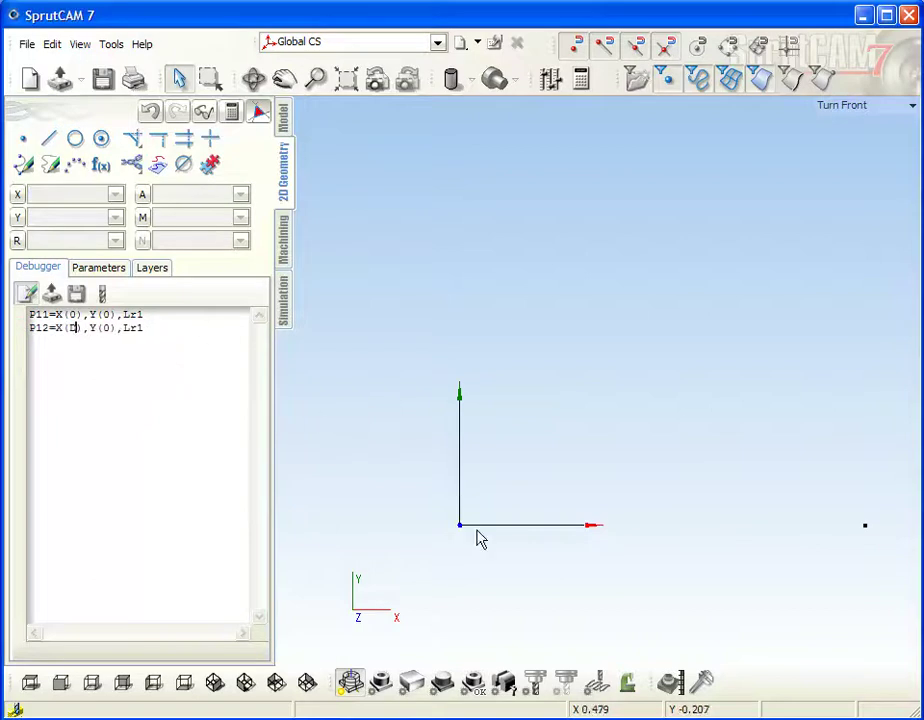
middle_click_drag(573, 569, 528, 546)
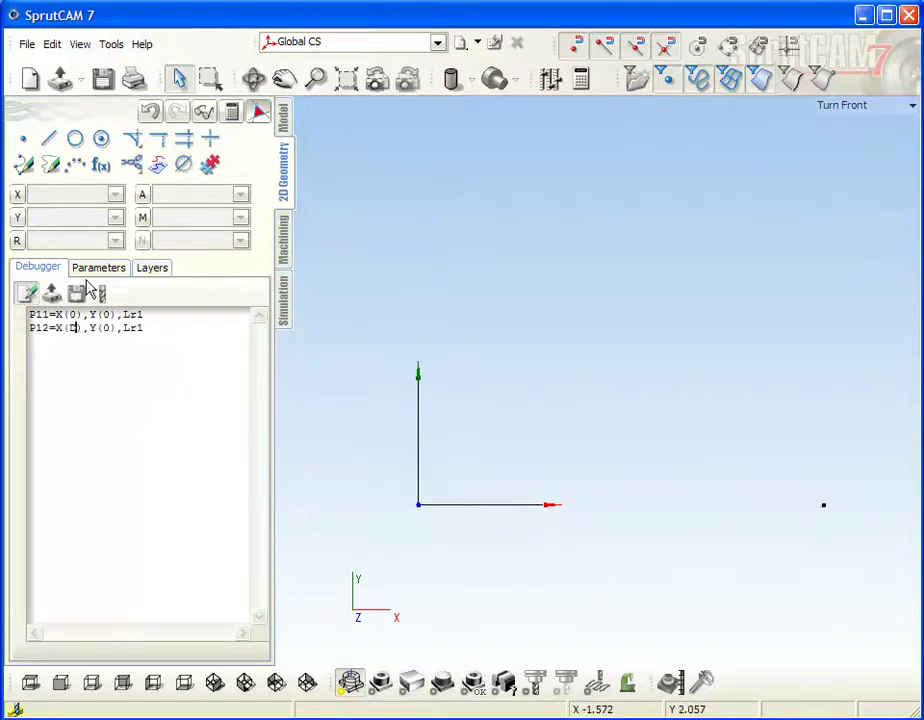
Draw line L11 through P12 at angle 0, deleting the extra P13 and K11 entries
left_click(47, 141)
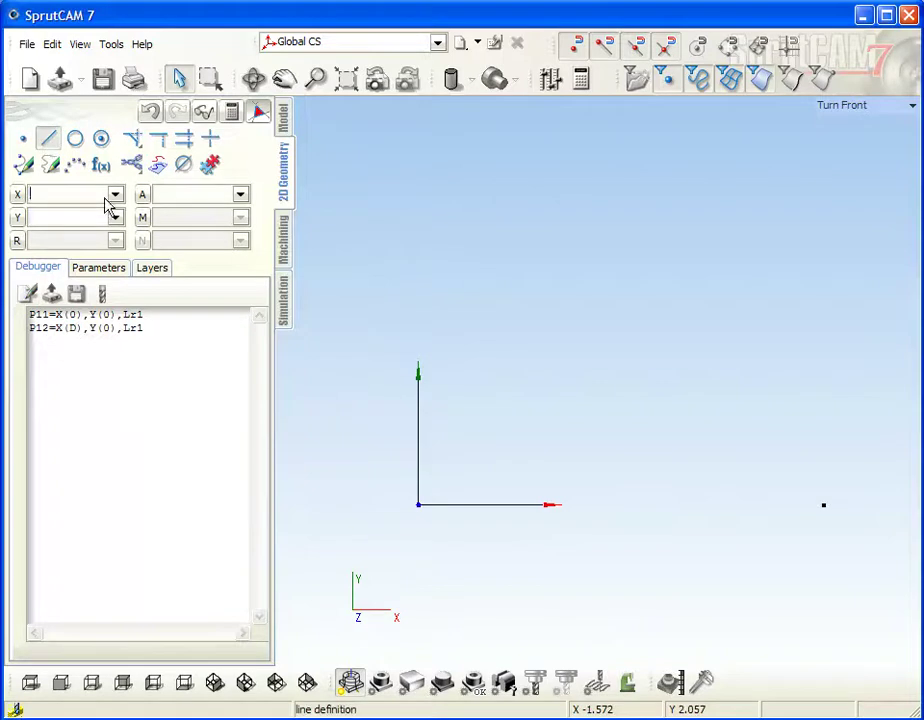
left_click(826, 516)
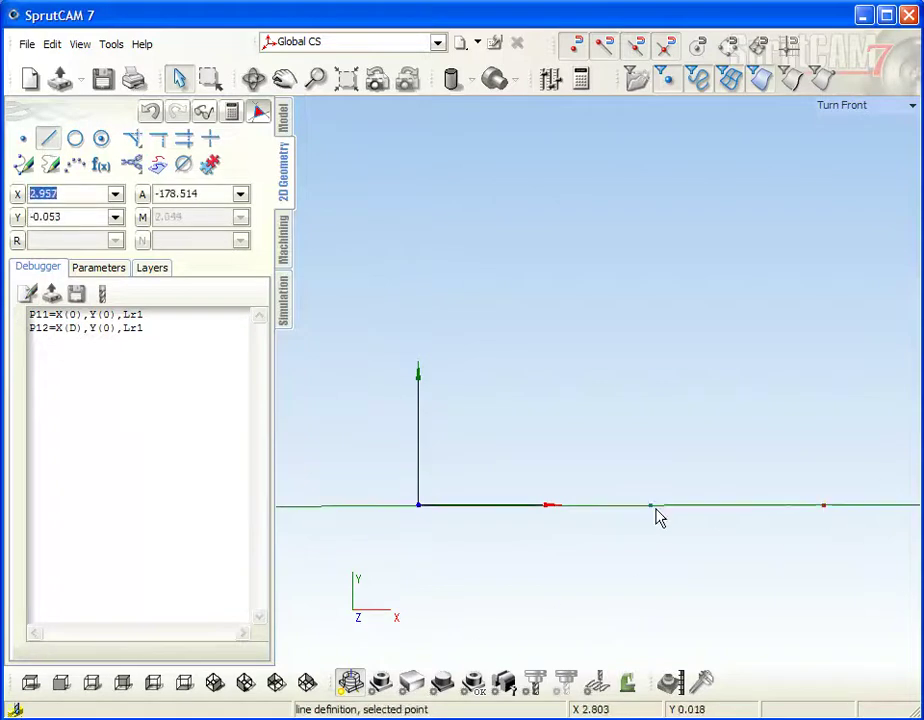
double_click(200, 194)
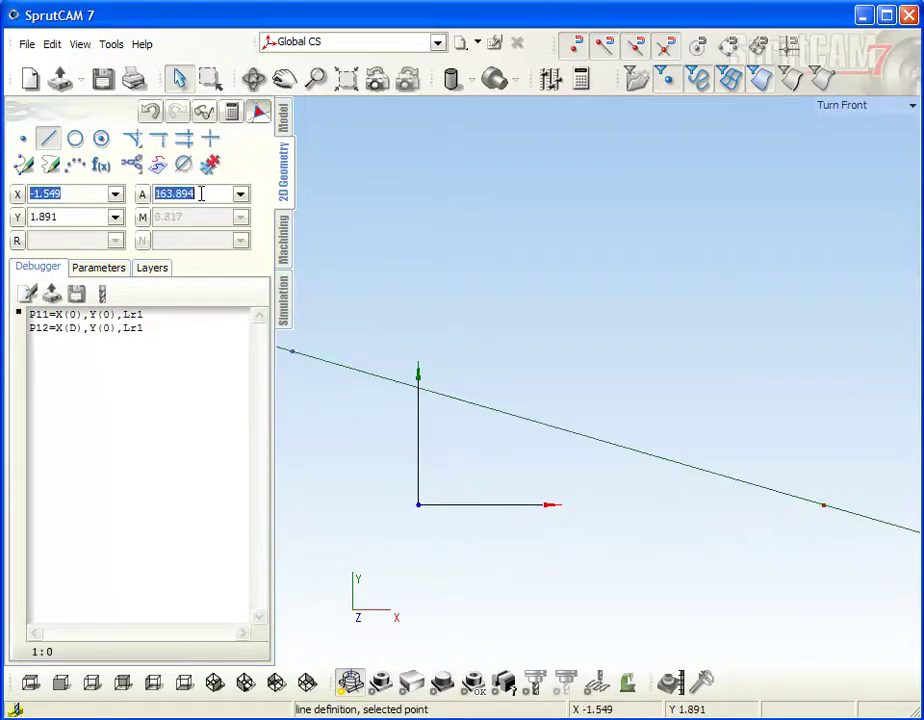
type("0")
key("Return")
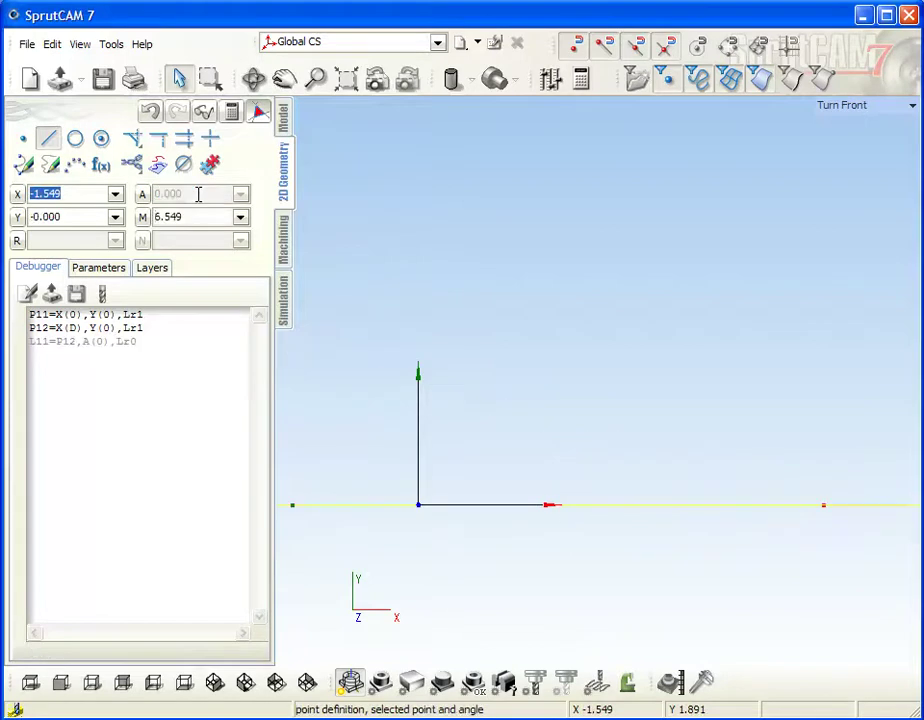
left_click(293, 593)
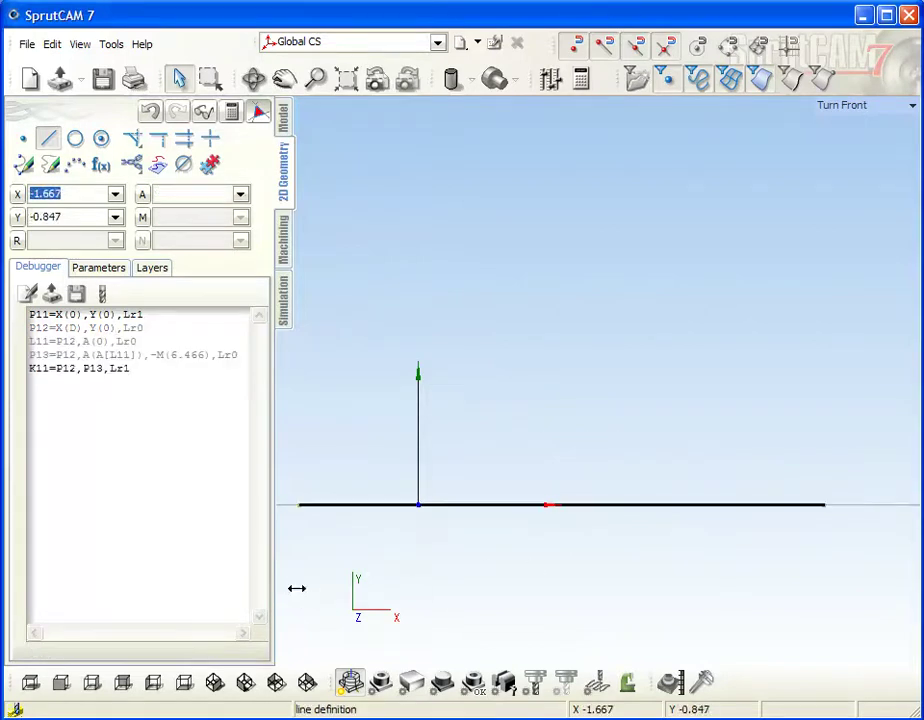
left_click_drag(144, 384, 4, 365)
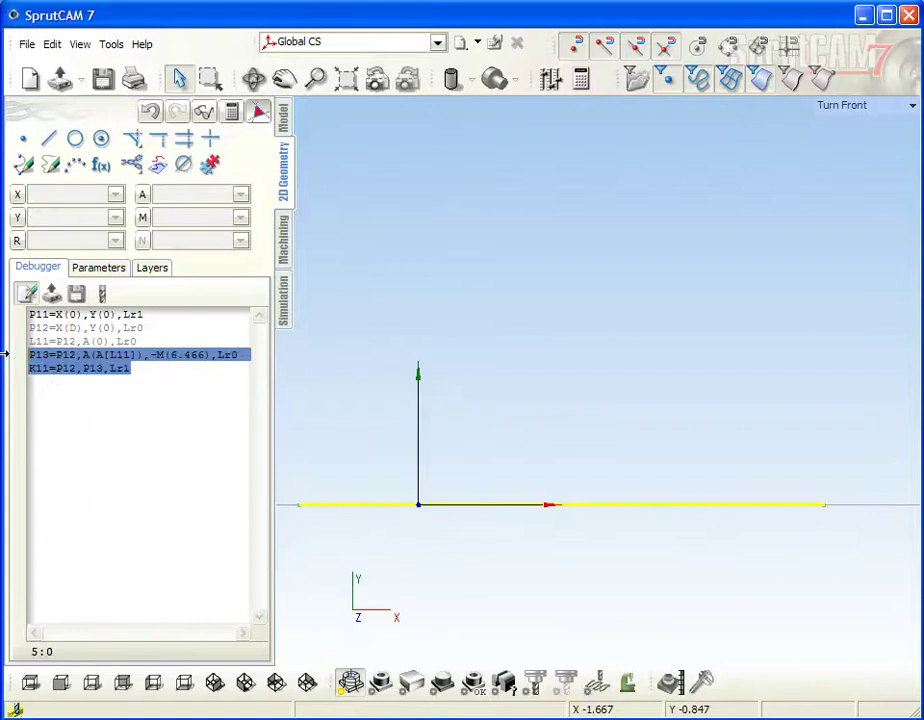
key("Delete")
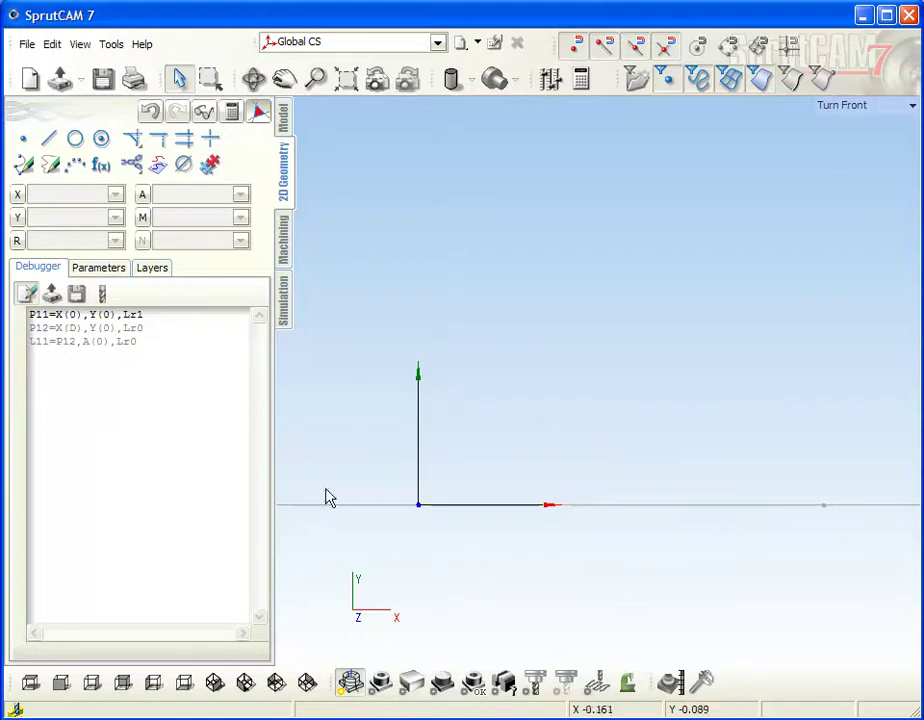
Create point P13 at X5 Y2, then redefine it as X(D), Y(Pt)
left_click(21, 140)
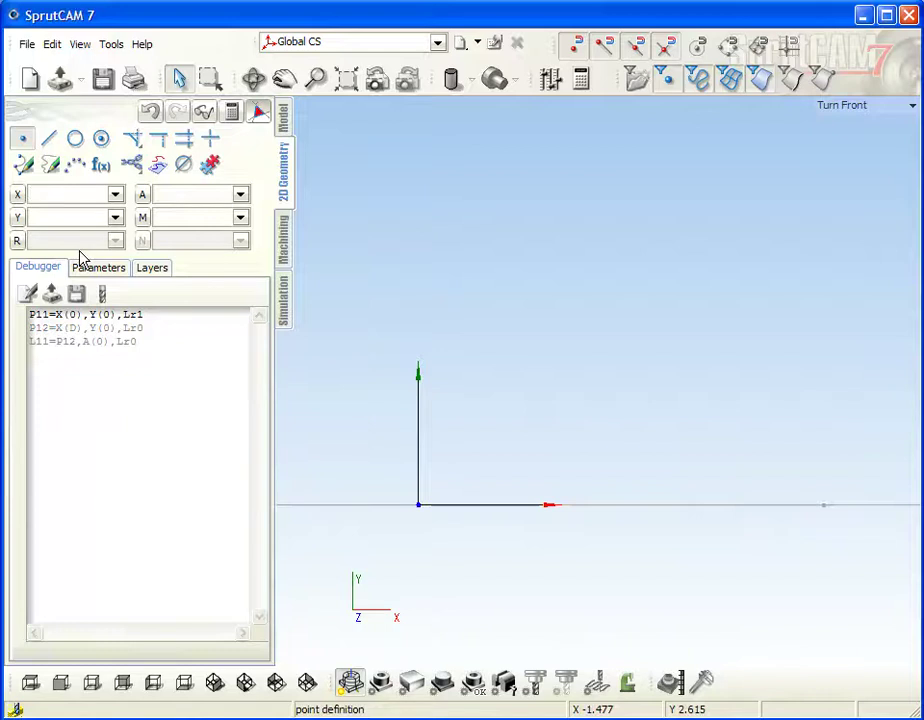
type("5")
key("Return")
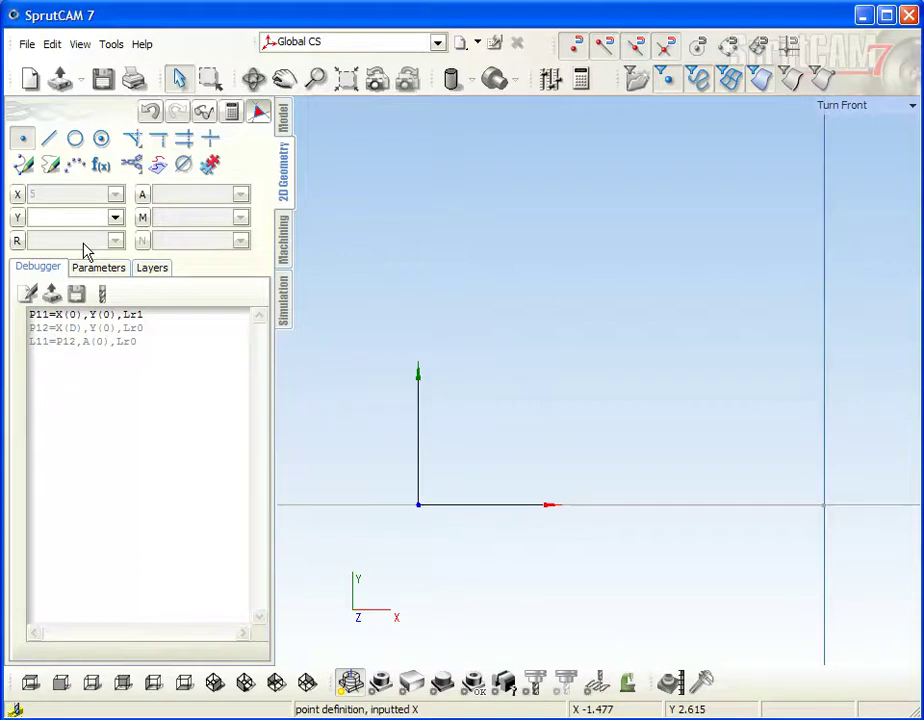
type("2")
key("Return")
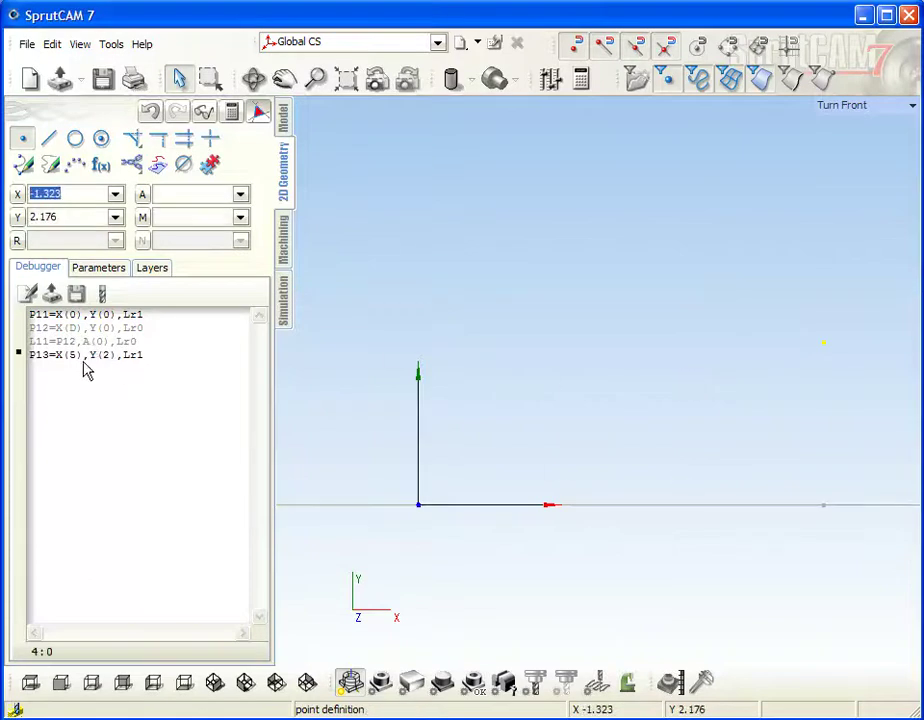
key("Escape")
key("shift+Left")
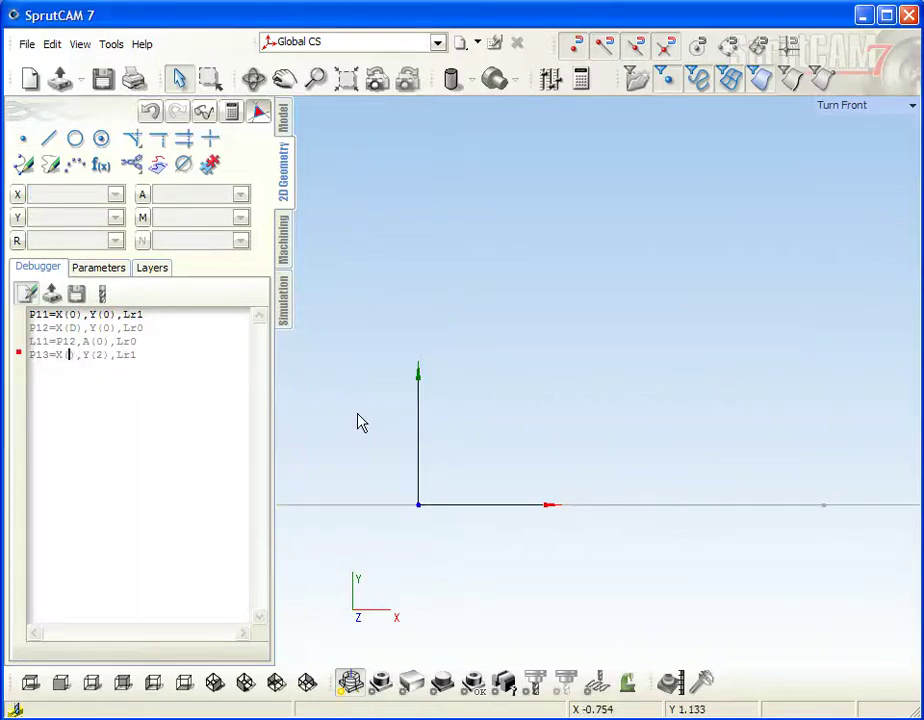
type("D")
key("Right")
key("Right")
key("Right")
key("Right")
key("Right")
key("BackSpace")
type("Pt")
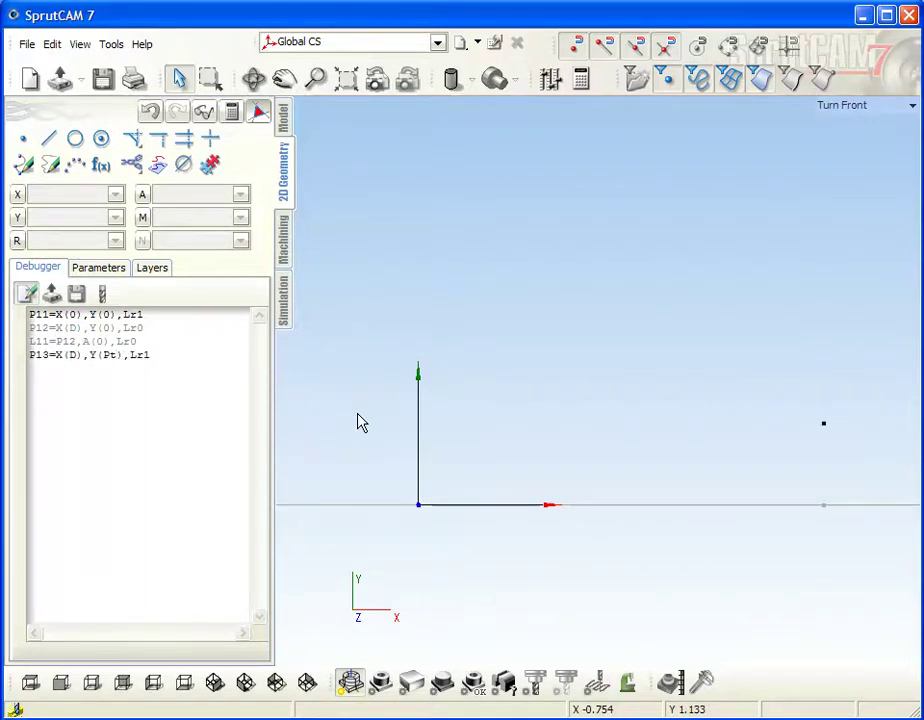
Draw horizontal line L12 through P13 at angle 0
middle_click_drag(613, 413, 516, 415)
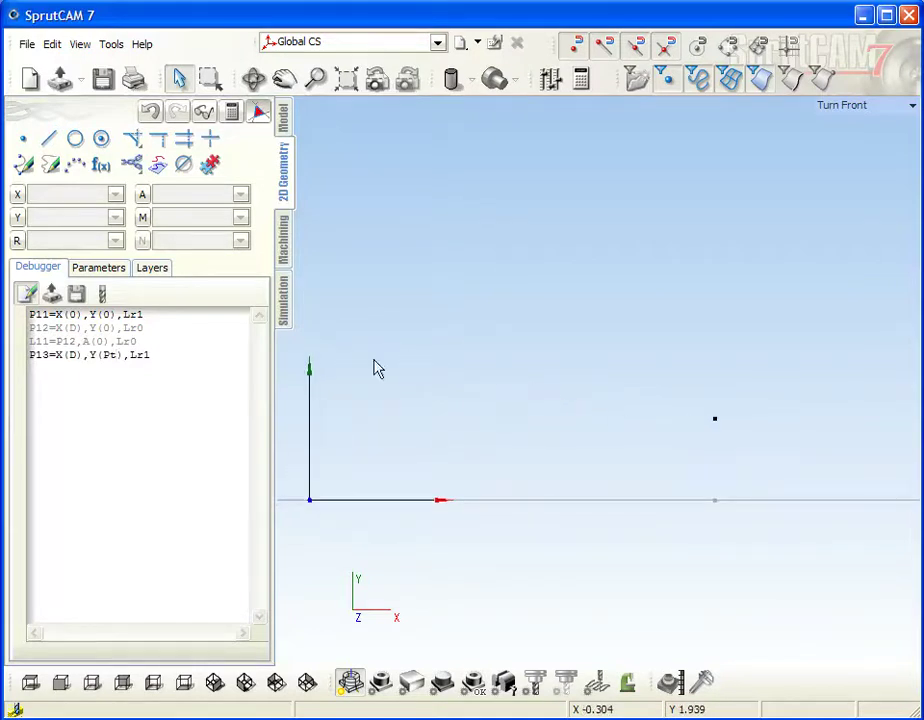
left_click(48, 139)
left_click(716, 422)
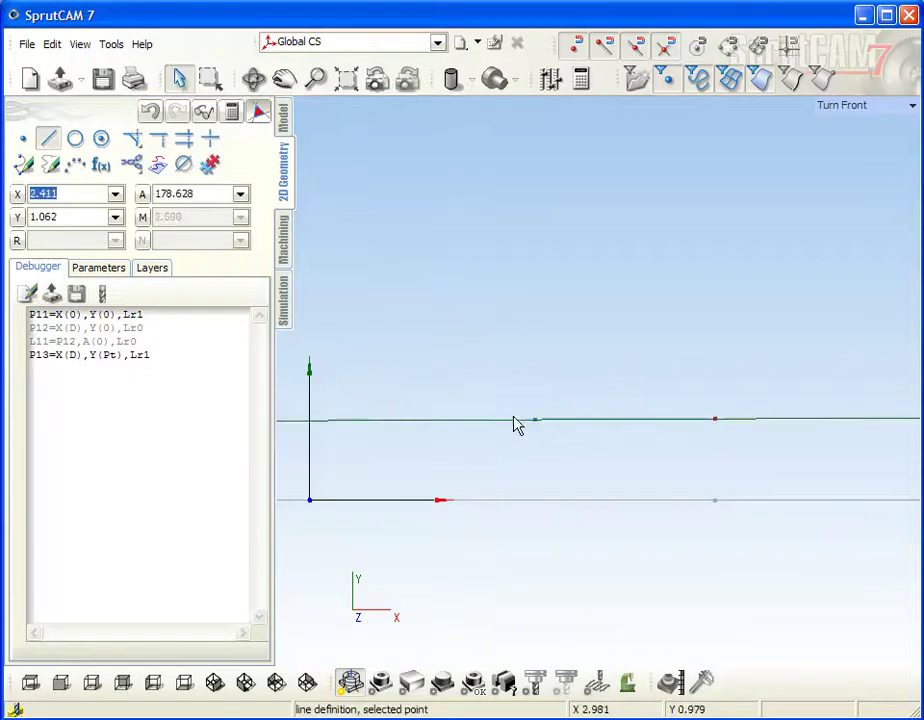
left_click(211, 194)
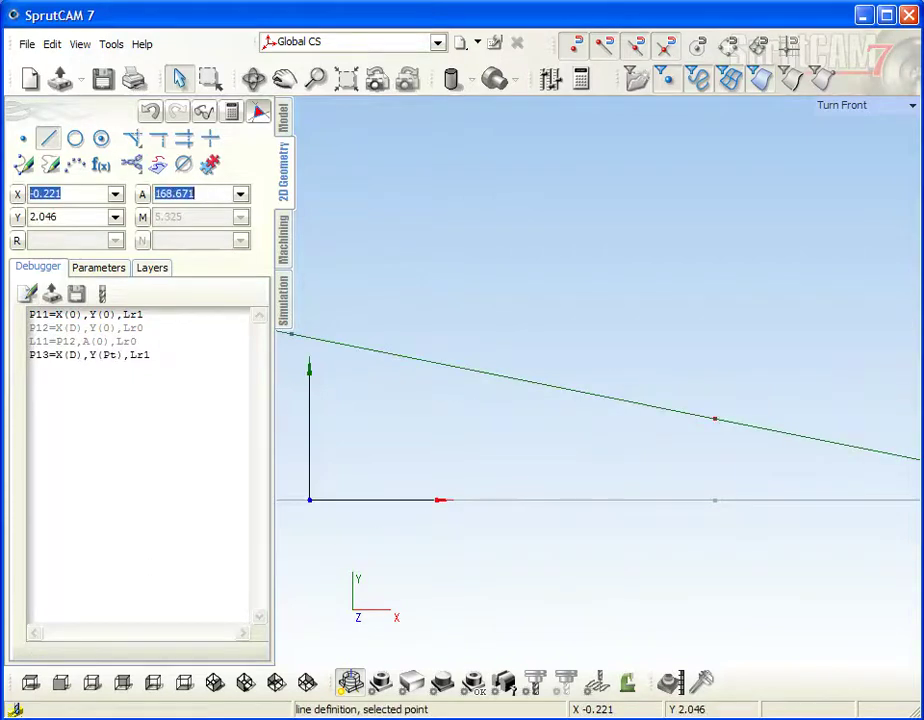
type("0")
key("Return")
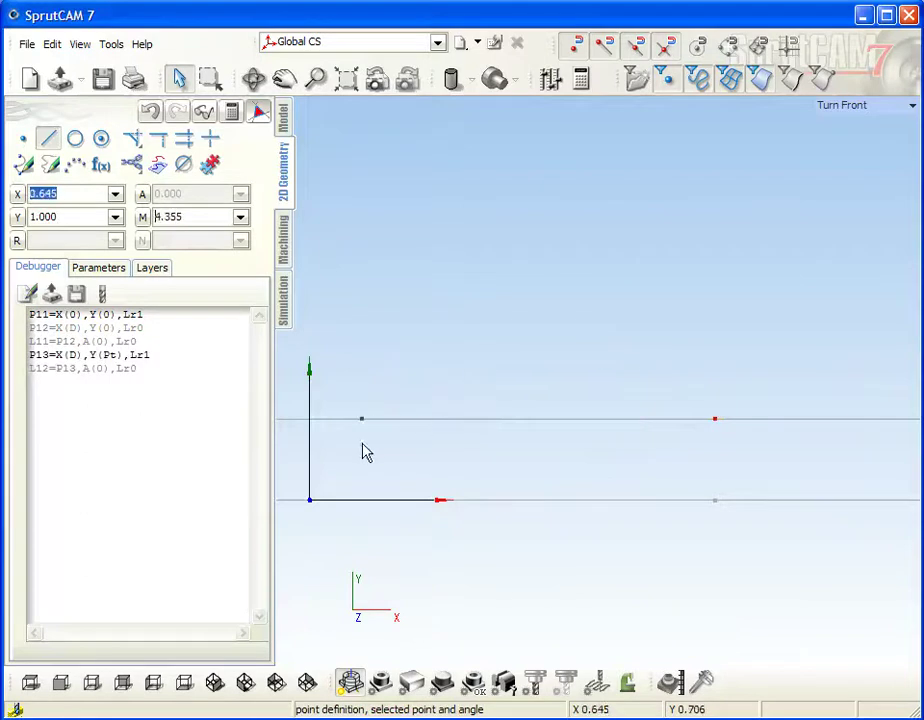
Draw vertical line L13 through P12 perpendicular to L11, deleting the stray P14 and K11 entries
left_click(780, 435)
key("Delete")
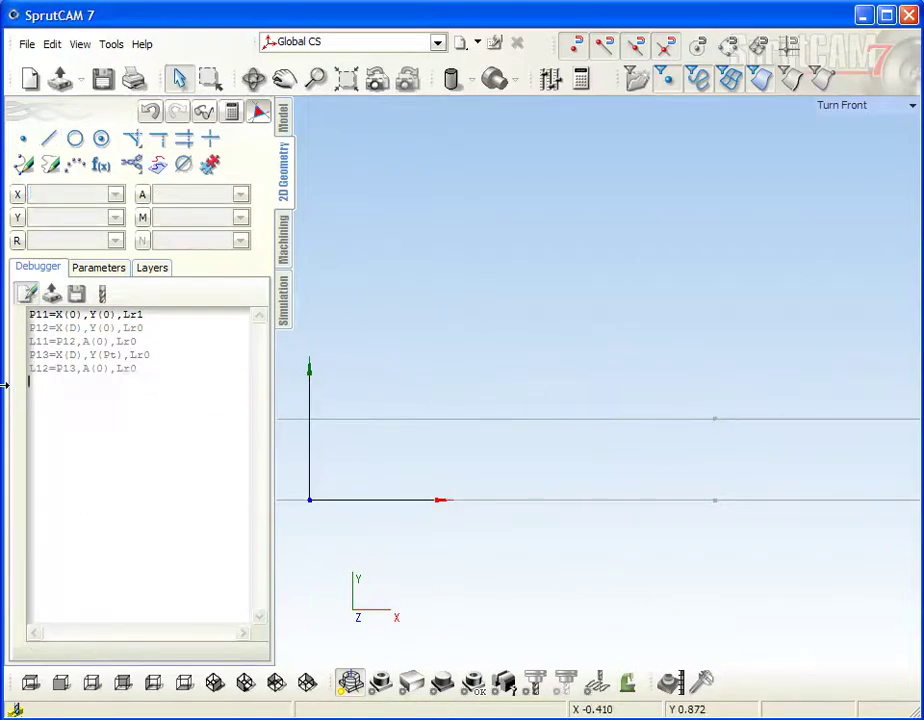
left_click(47, 138)
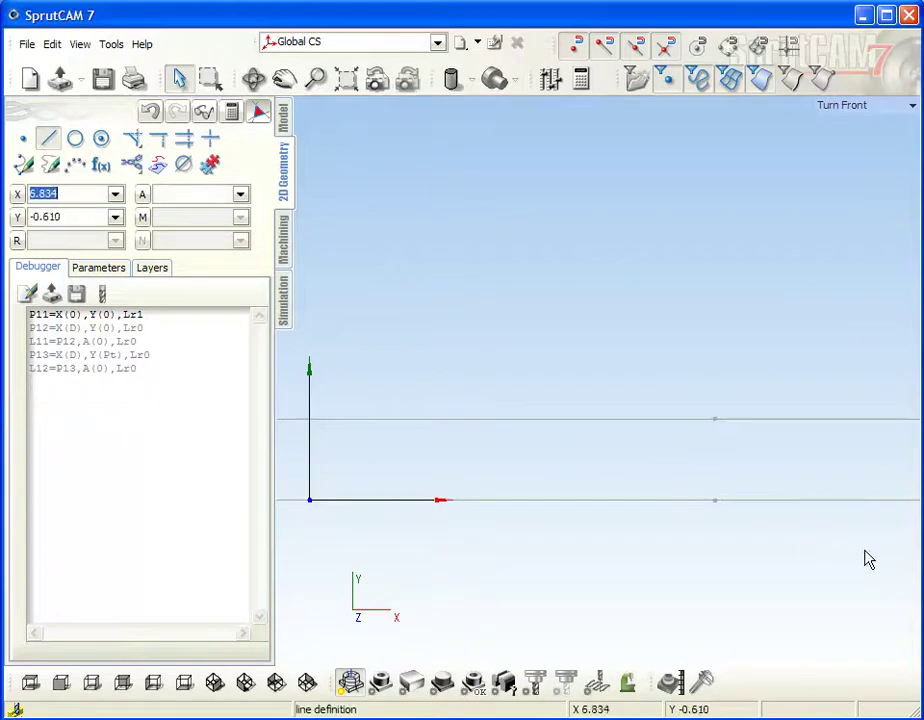
left_click(715, 501)
left_click(755, 509)
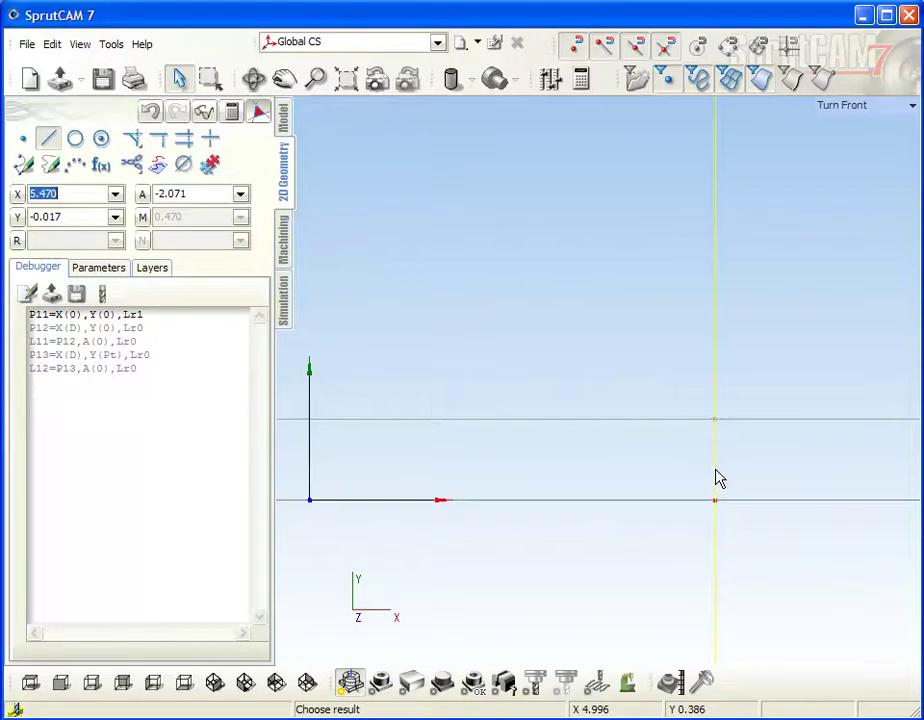
left_click(717, 479)
left_click(757, 326)
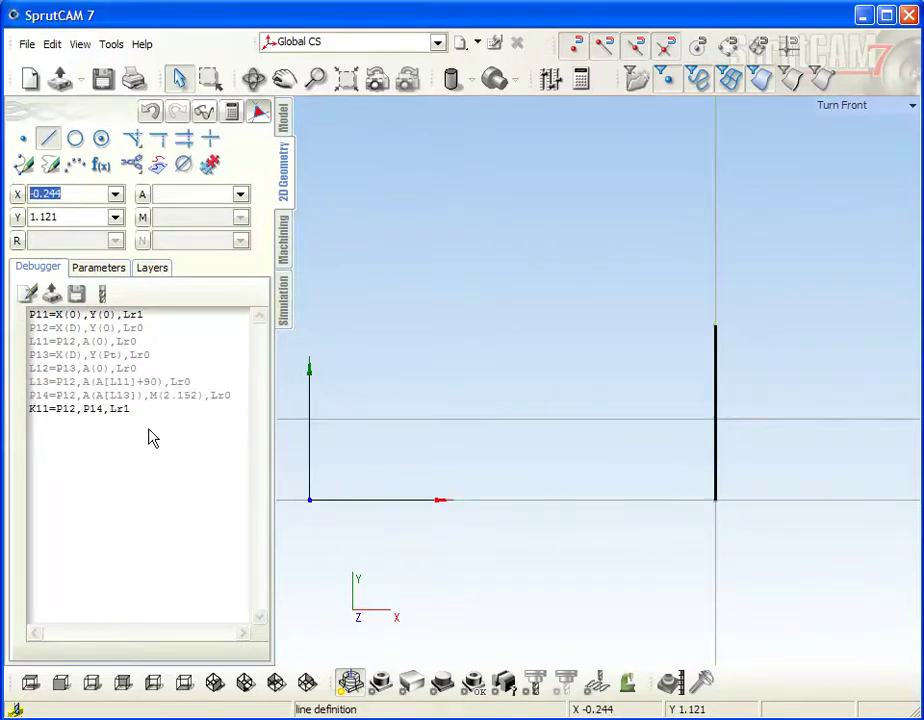
left_click_drag(152, 437, 4, 397)
key("Delete")
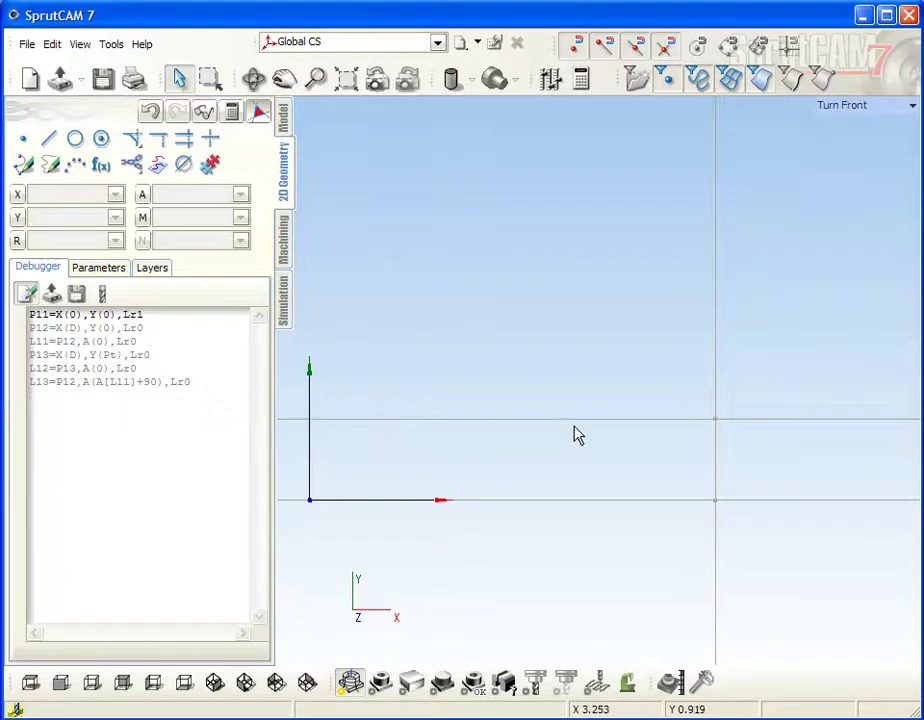
Offset L12 downward by 0.2 as L14, delete stray entries, then change offset to Pt/4
left_click(573, 430)
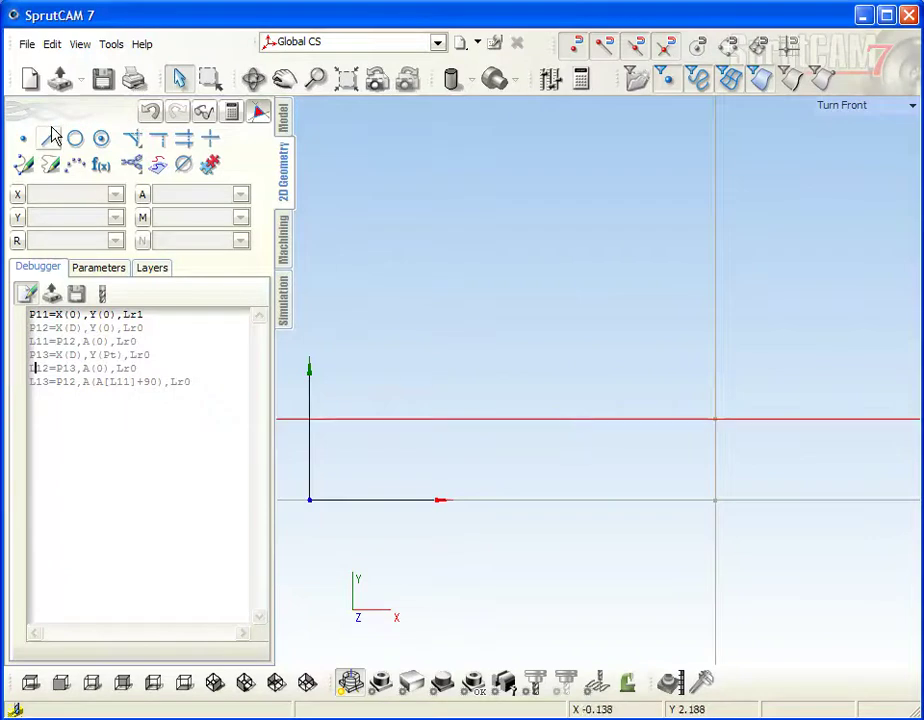
left_click(49, 138)
left_click(598, 427)
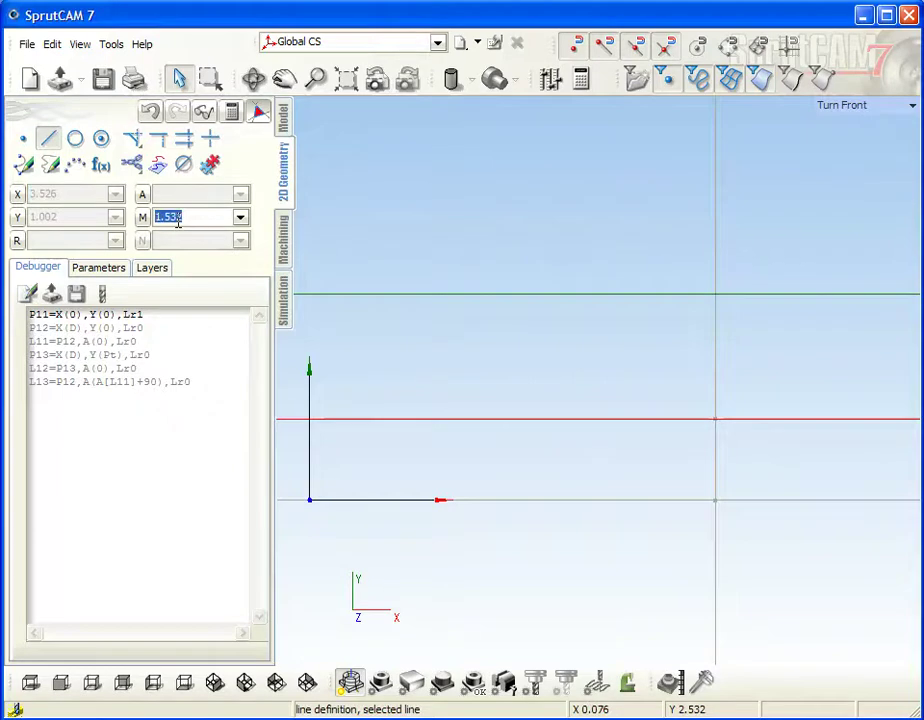
type("0.2")
key("Return")
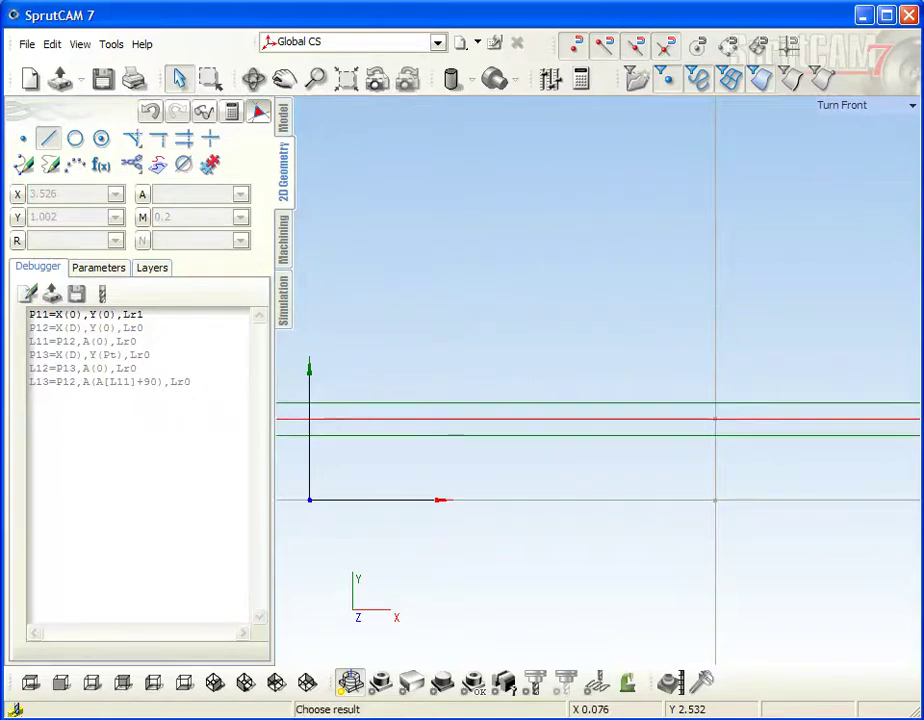
left_click(600, 438)
left_click(522, 490)
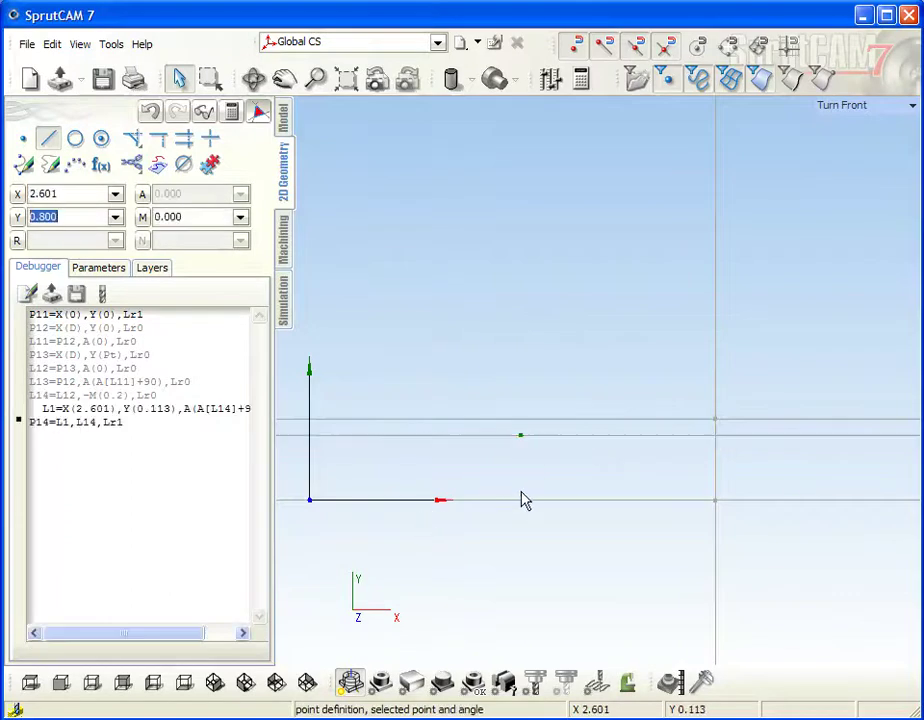
left_click(20, 420)
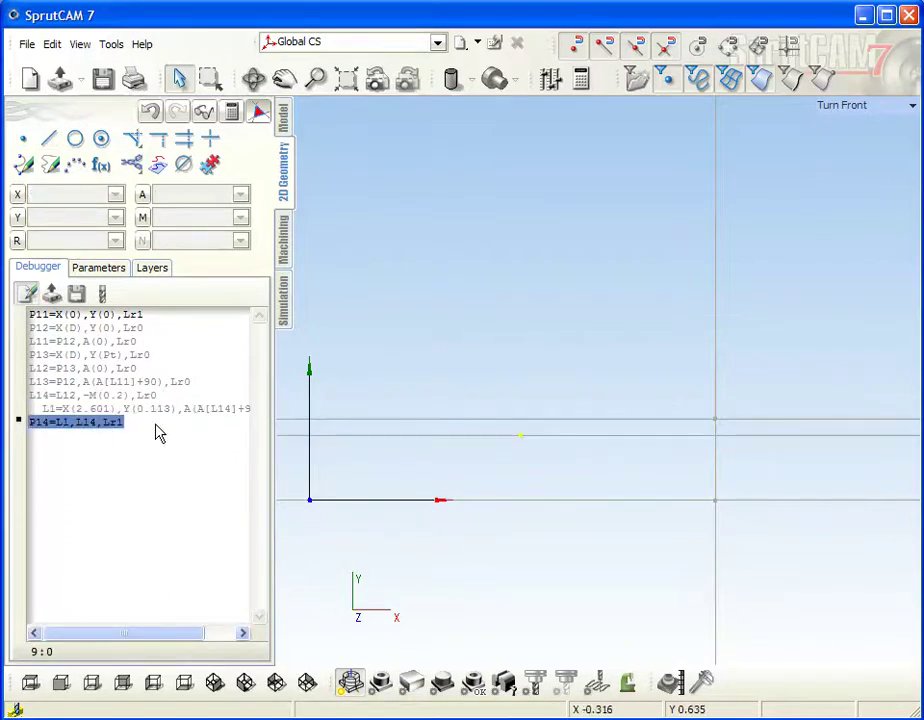
key("Delete")
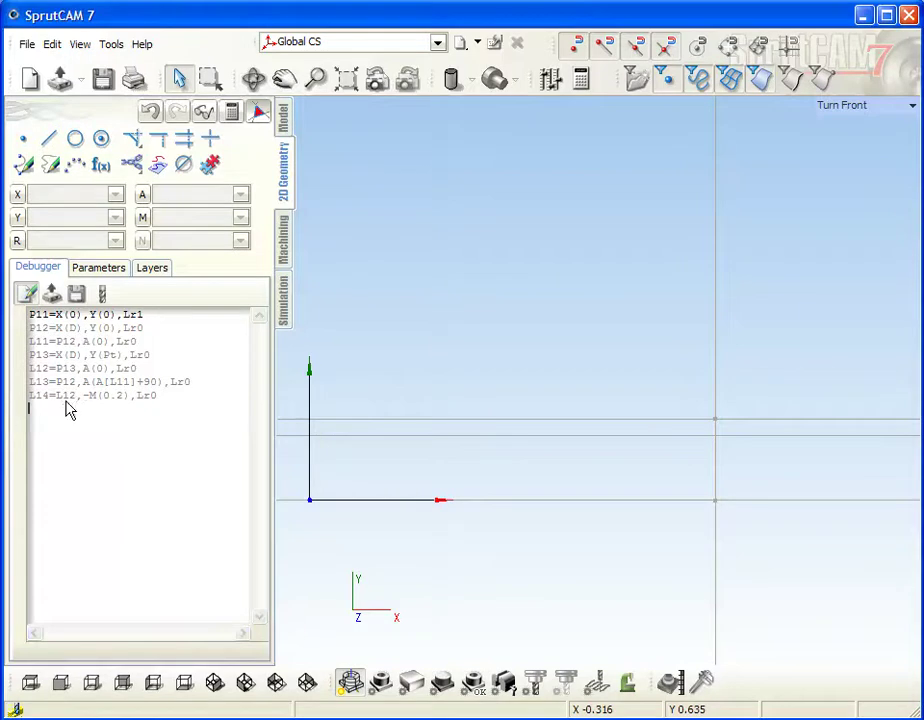
key("BackSpace")
key("BackSpace")
key("BackSpace")
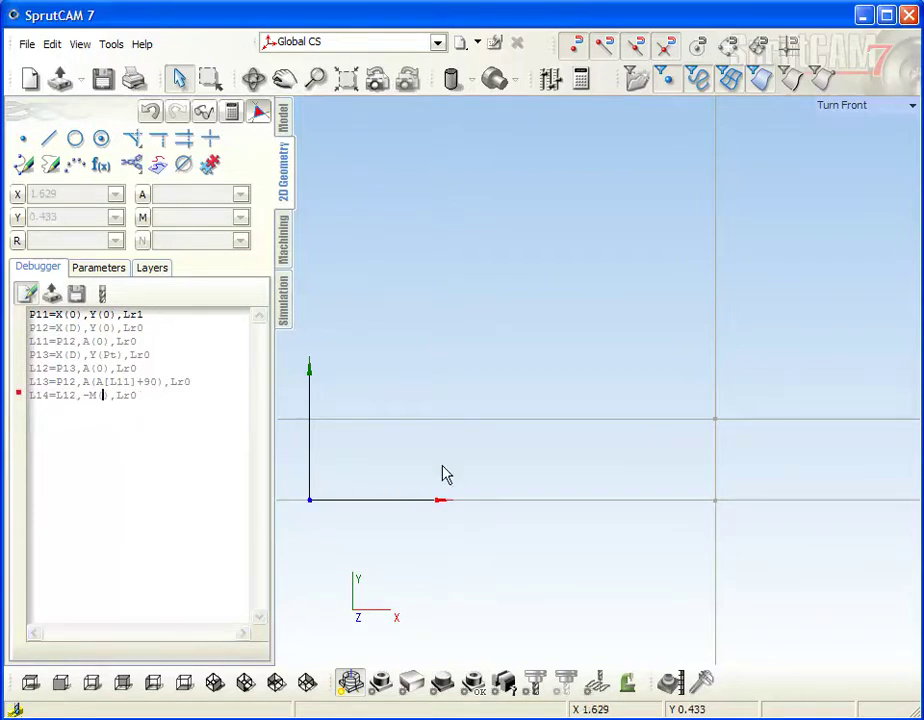
type("Pt/4")
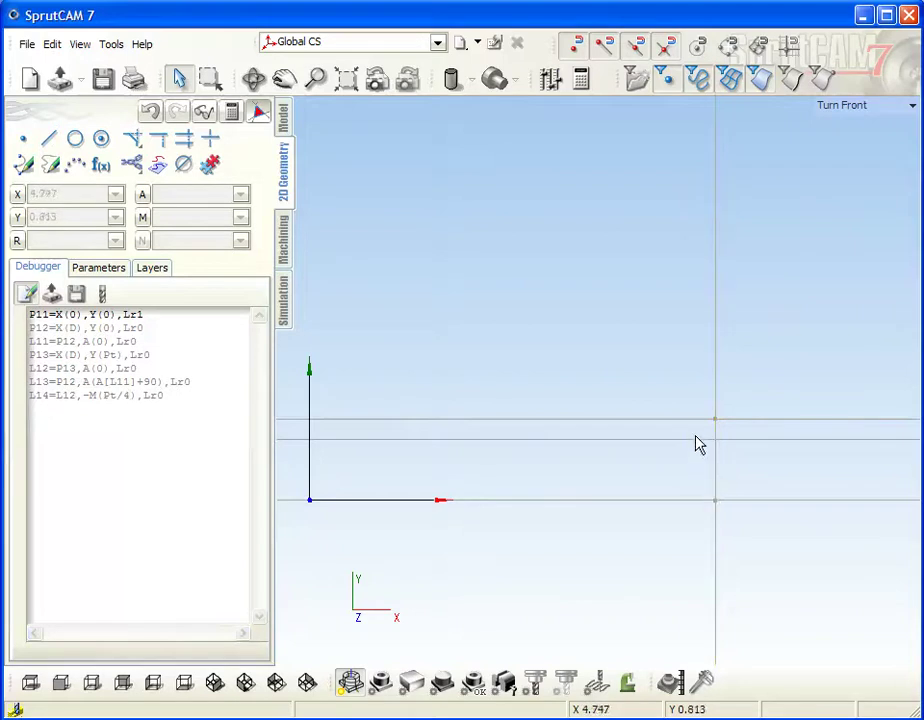
Create line L15 offset 0.5 above L11, deleting the stray L1 and P14 entries
left_click(49, 140)
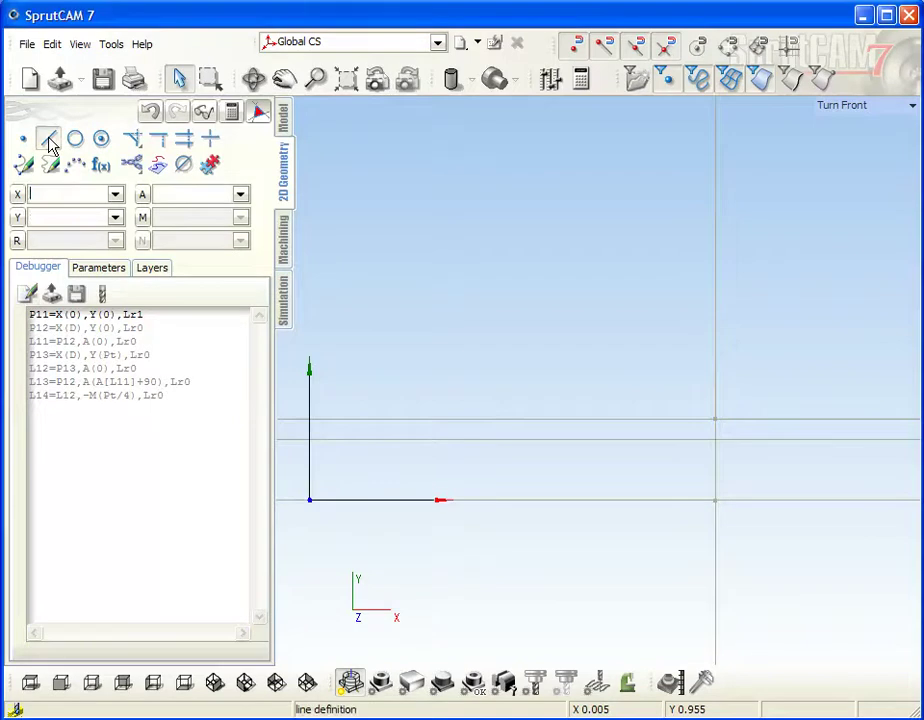
left_click(679, 501)
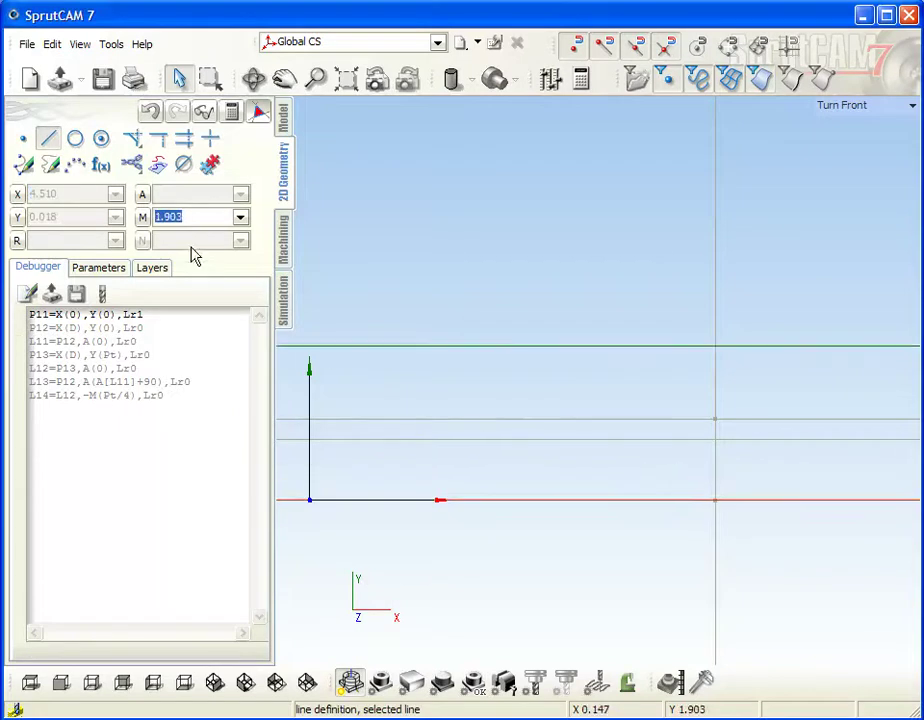
type("0.5")
key("Return")
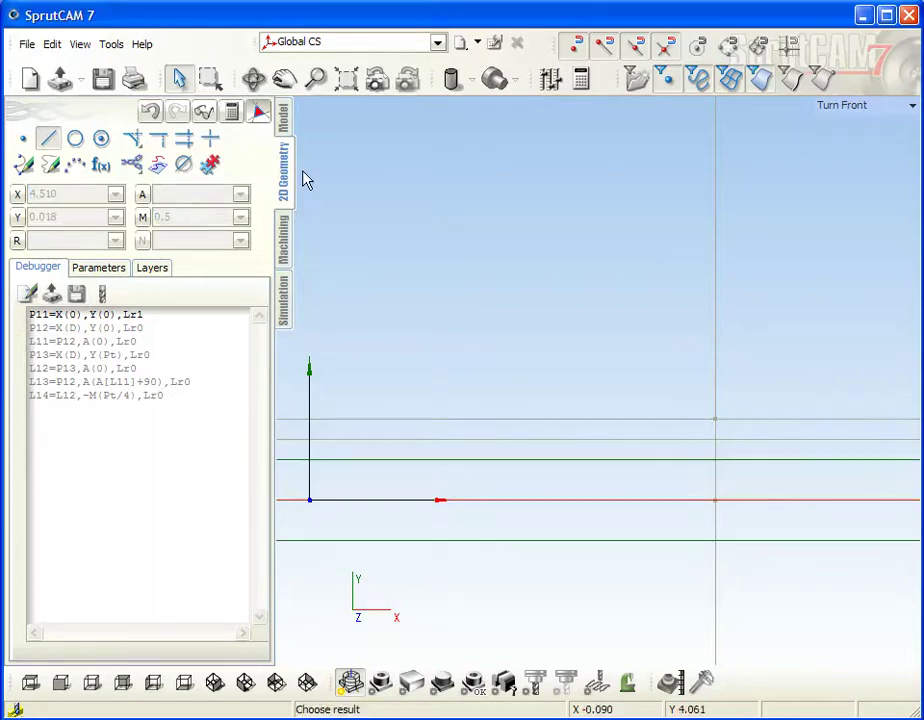
left_click(652, 461)
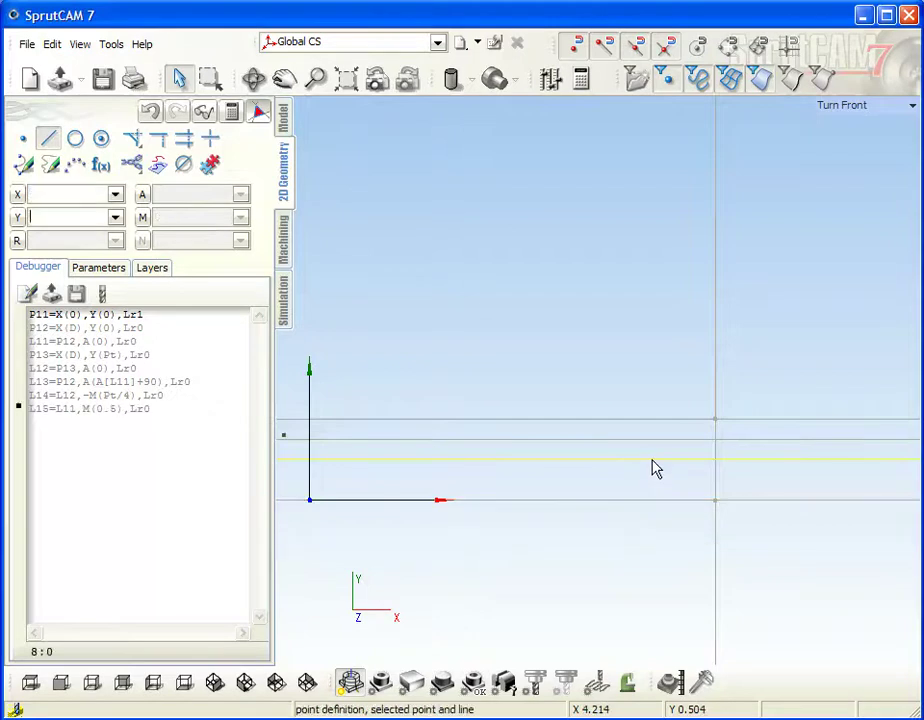
left_click(538, 462)
left_click(132, 440)
left_click_drag(5, 440, 13, 427)
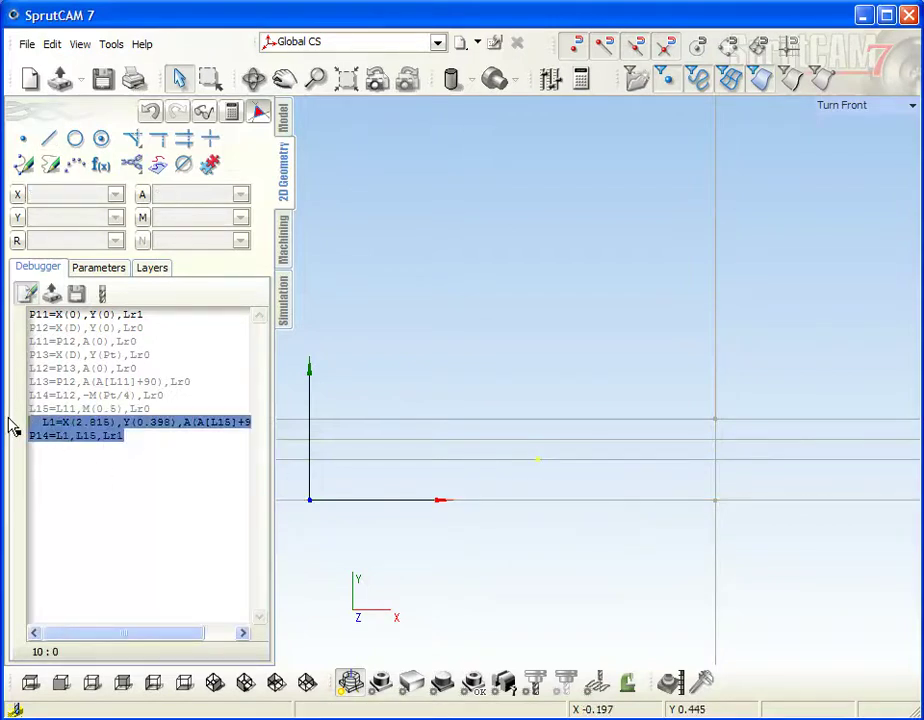
key("Delete")
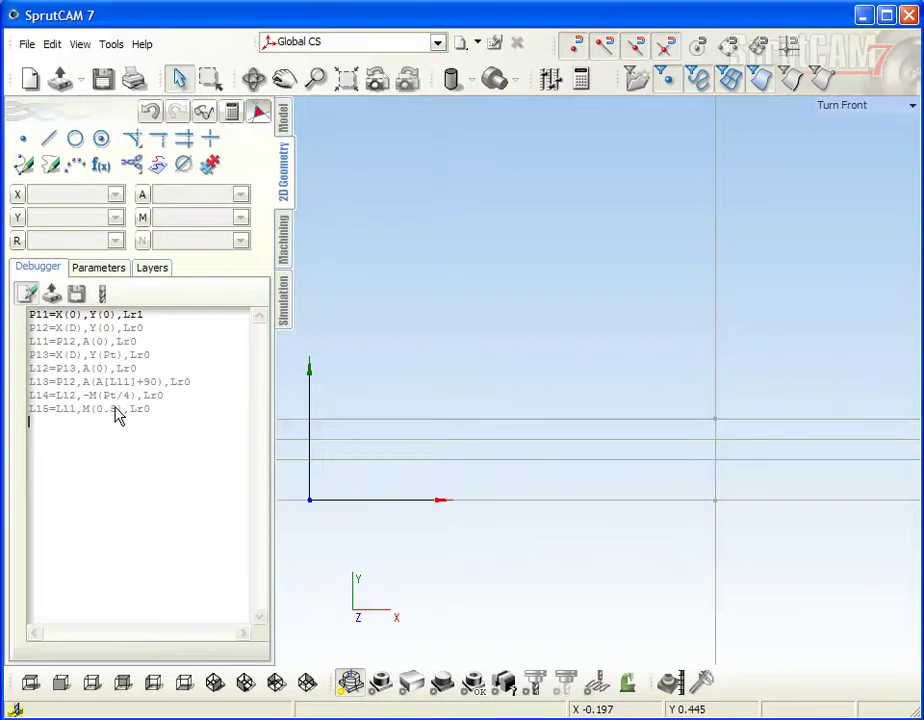
Change L14's offset to Pt/8 and L15's offset to Pt*7/16 in the debugger
left_click(114, 410)
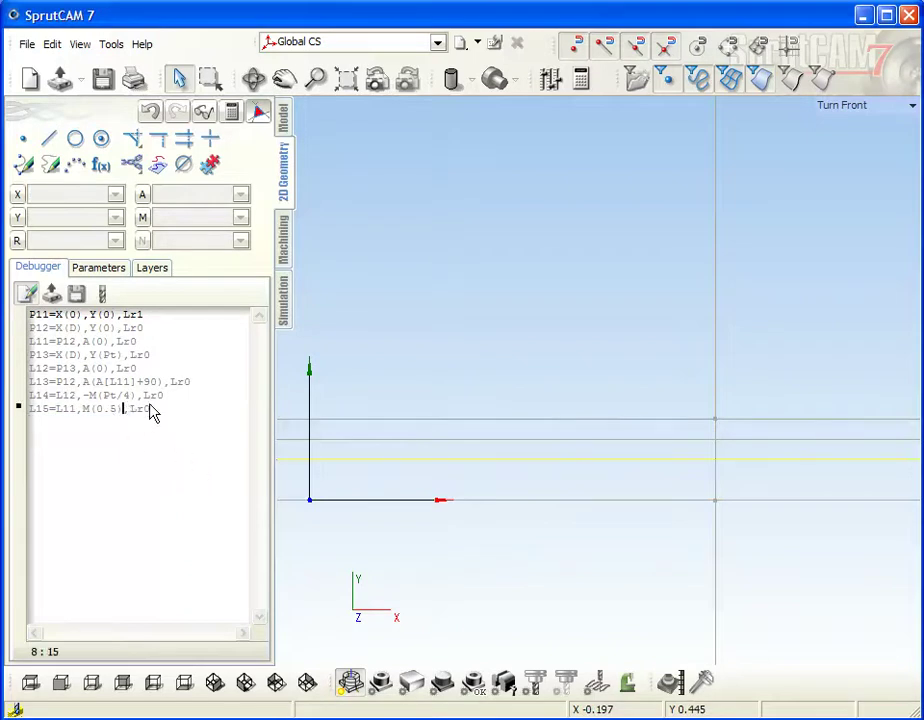
key("Up")
key("shift+Right")
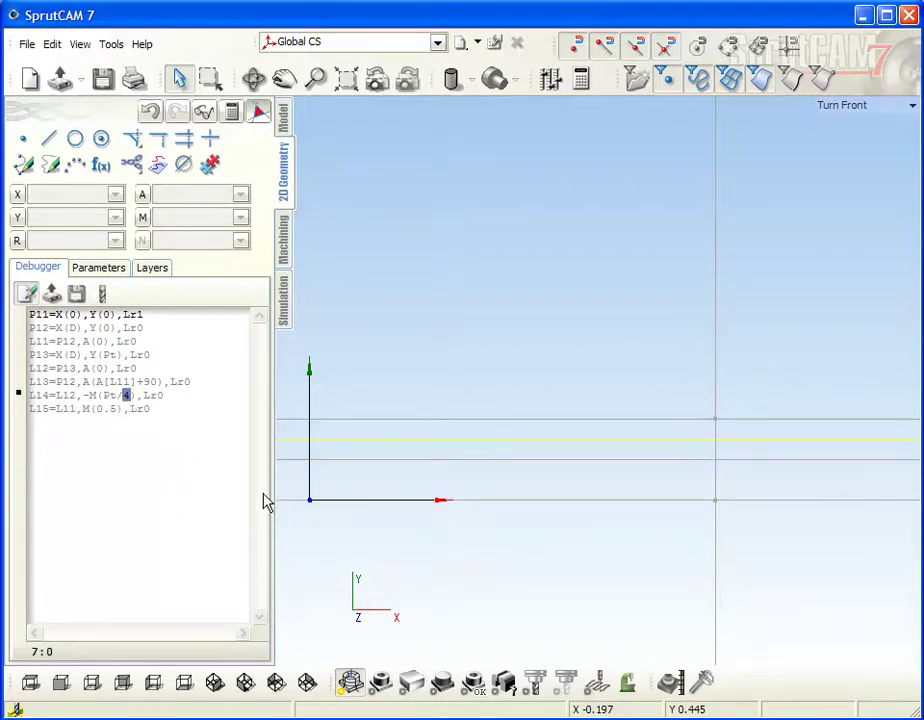
type("8")
key("Right")
key("Down")
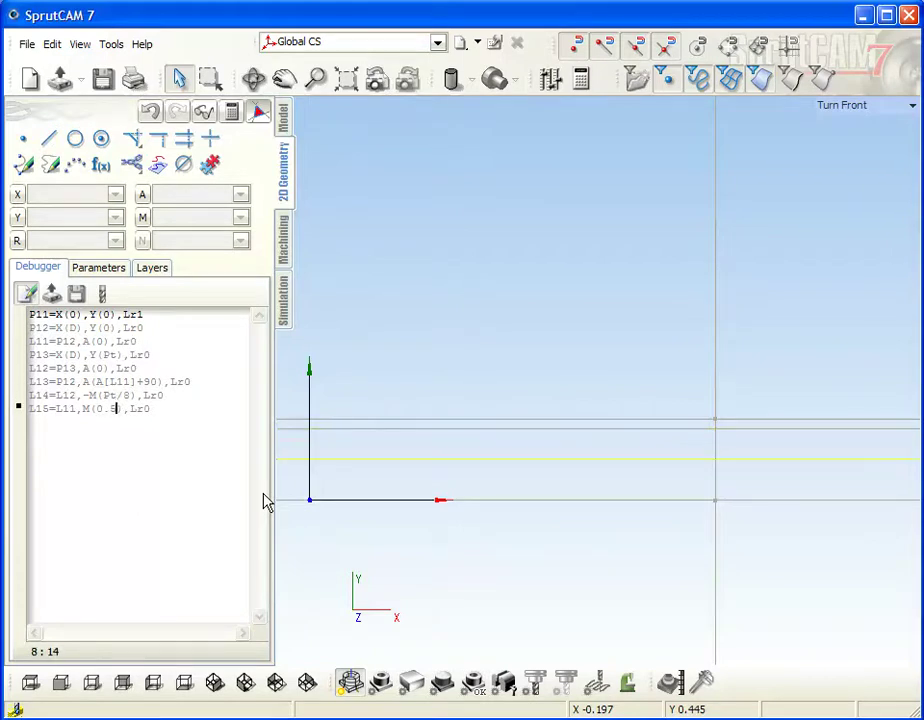
key("shift+Left")
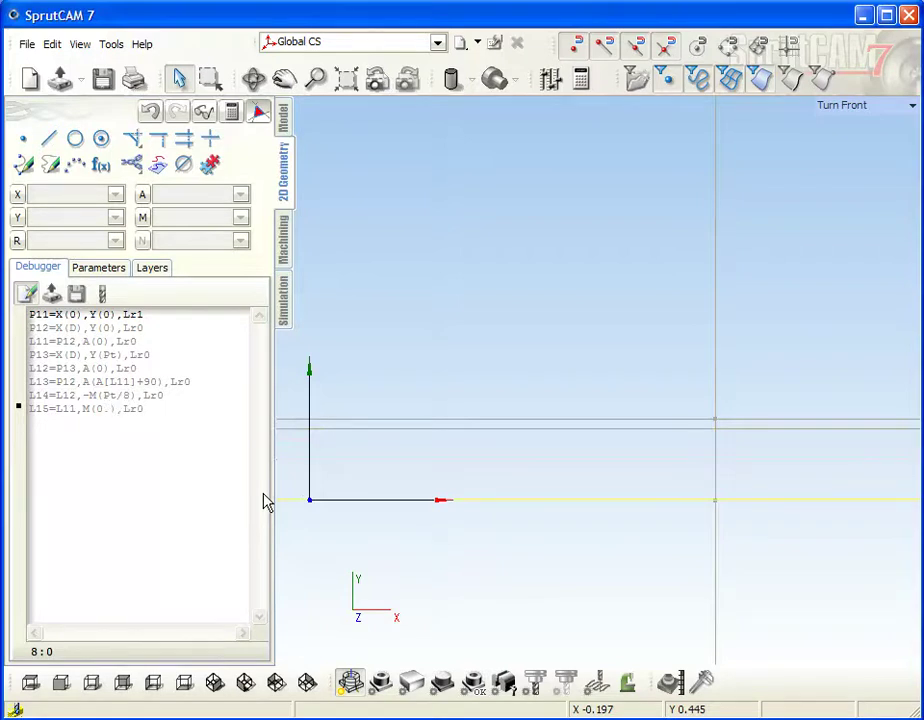
key("BackSpace")
key("BackSpace")
type("Pt")
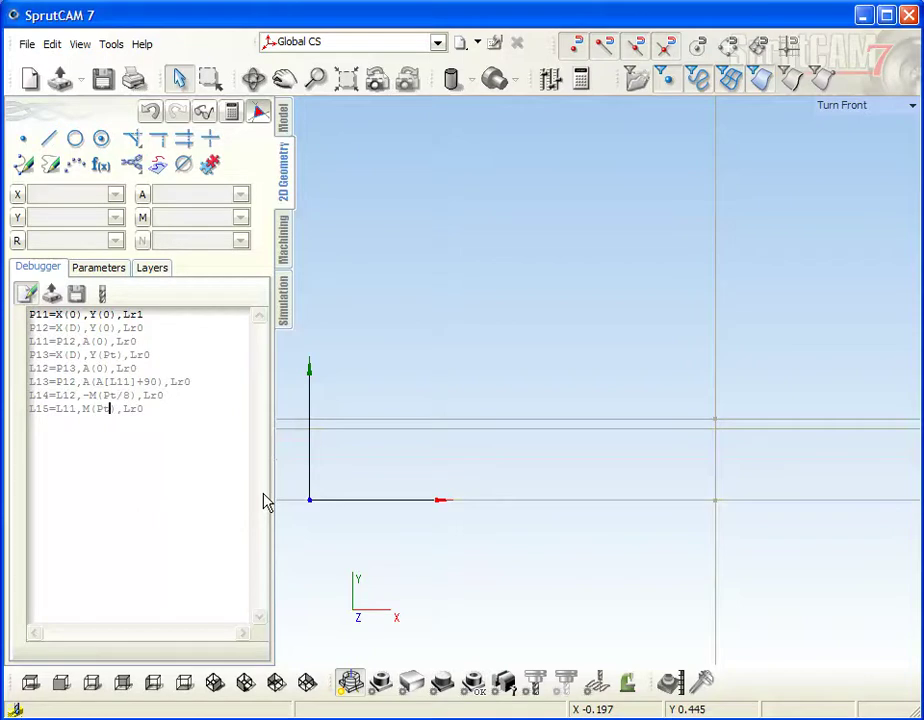
type("-")
type("7/")
type("16")
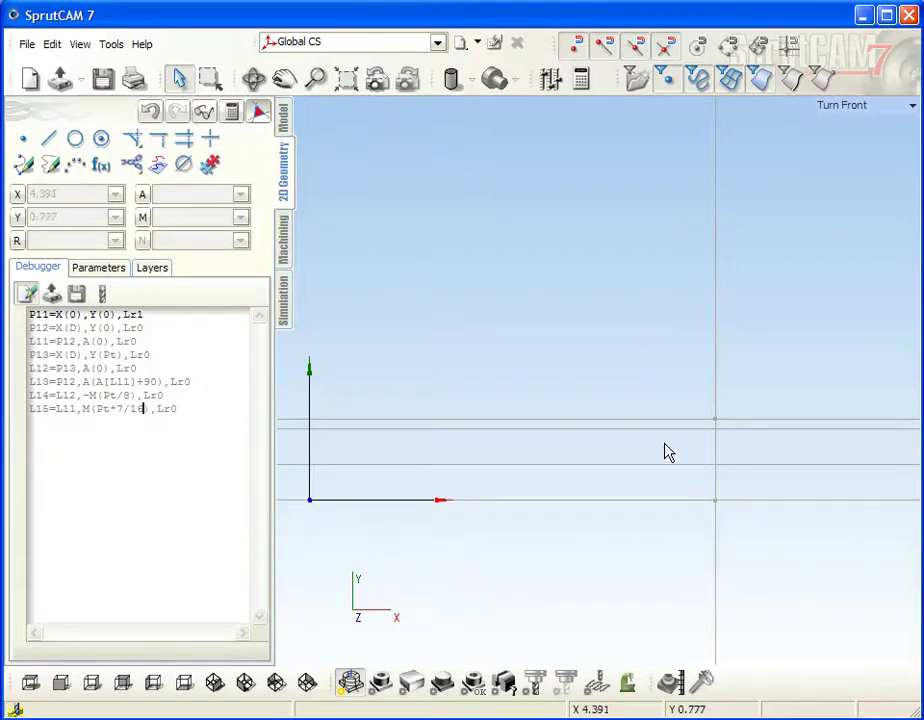
scroll(740, 505, "up", 2)
middle_click_drag(697, 455, 747, 465)
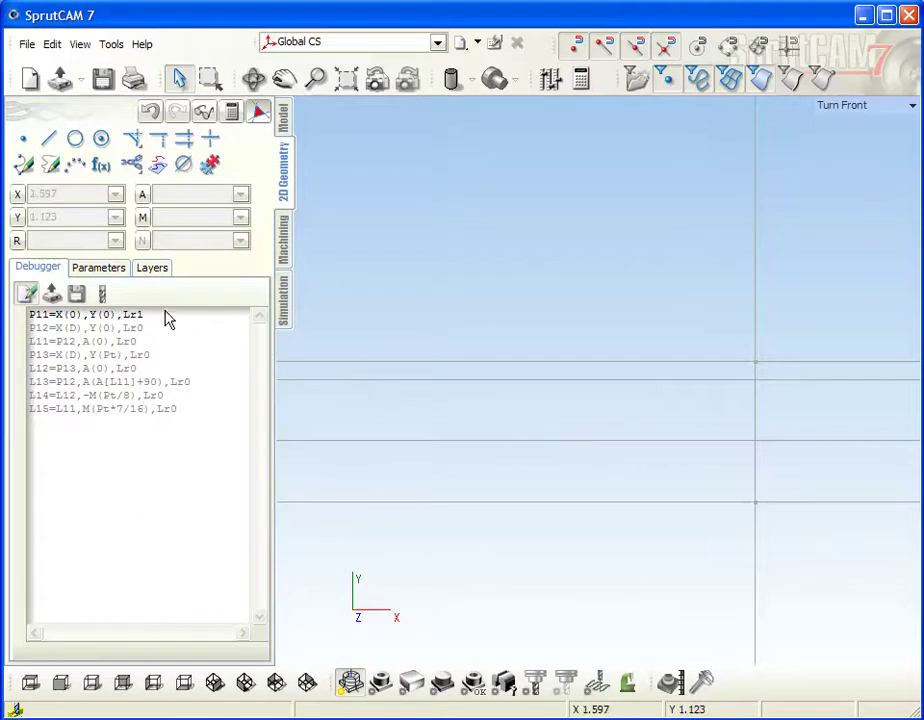
Create line L16 below L15, deleting stray entries, and set its offset to -M(Pt/8)
left_click(49, 140)
left_click(634, 440)
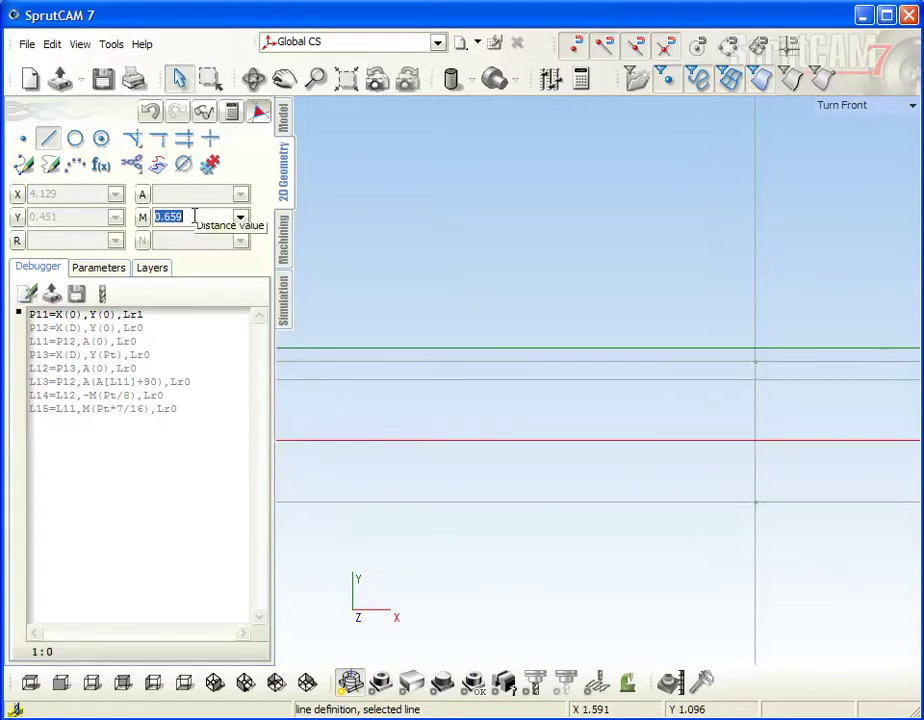
type("0.1")
key("Return")
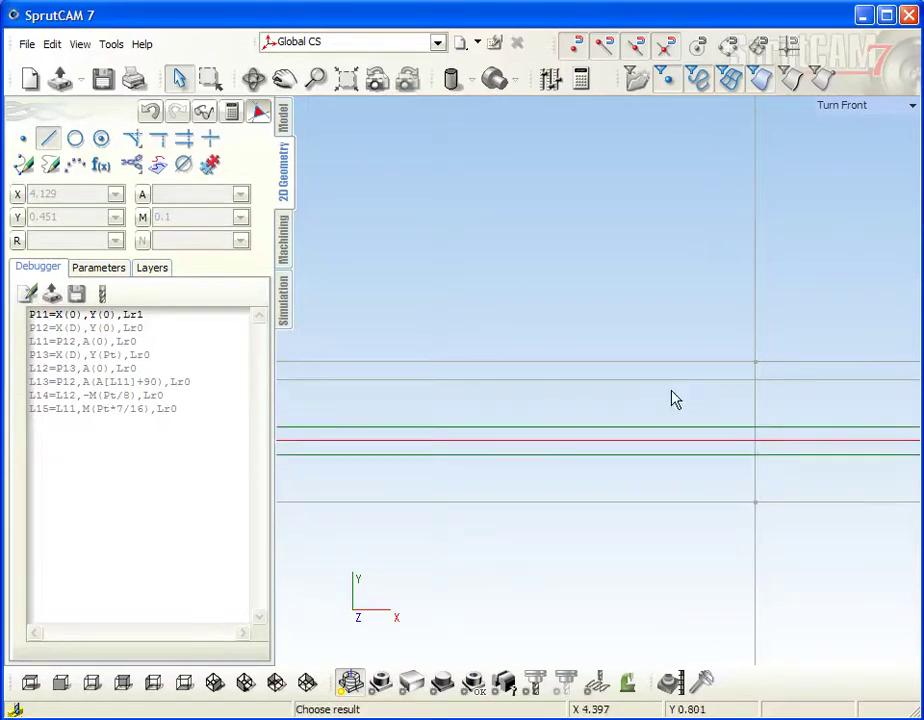
left_click(672, 460)
left_click(595, 456)
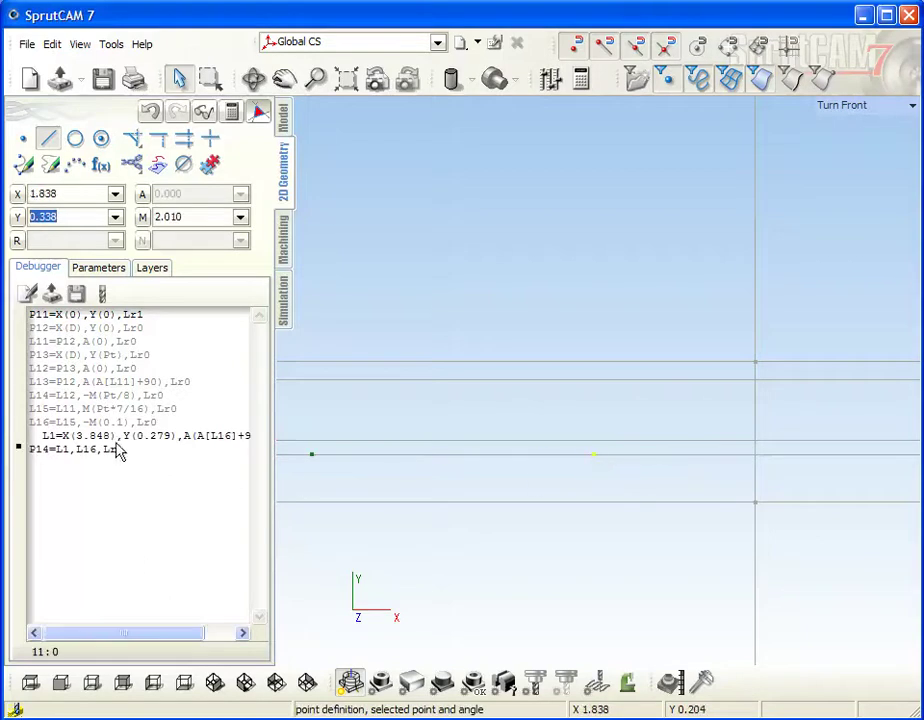
left_click_drag(117, 452, 5, 430)
key("Delete")
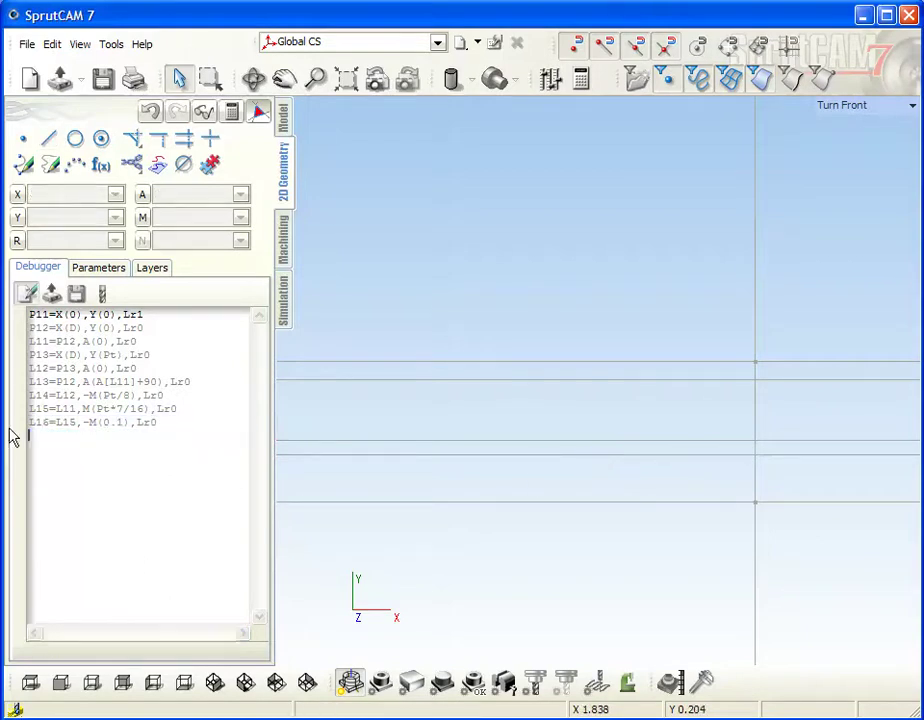
left_click(123, 426)
key("BackSpace")
key("BackSpace")
key("BackSpace")
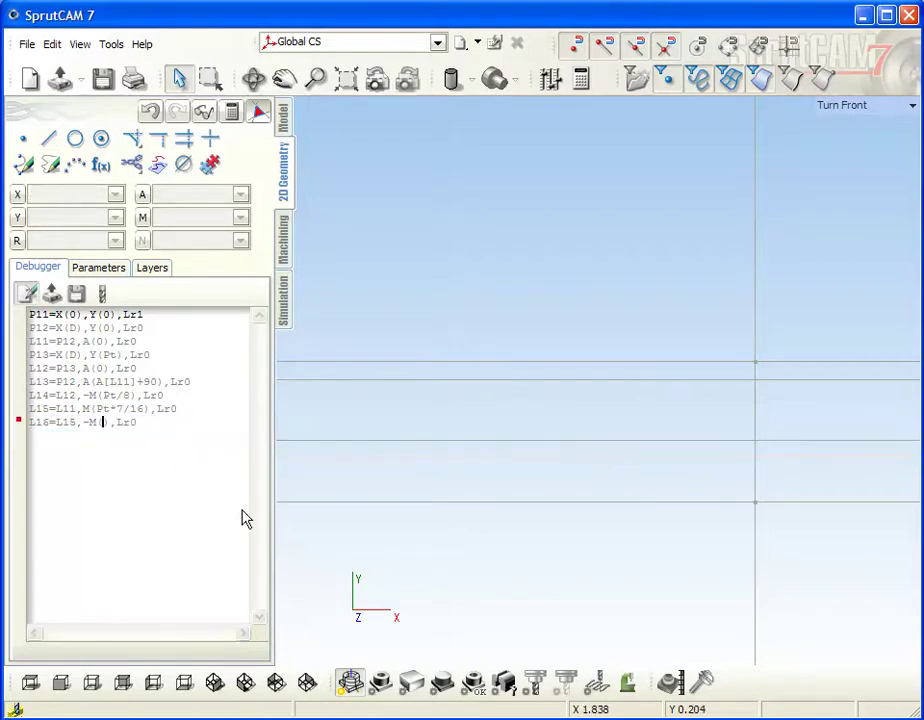
type("Pt/8")
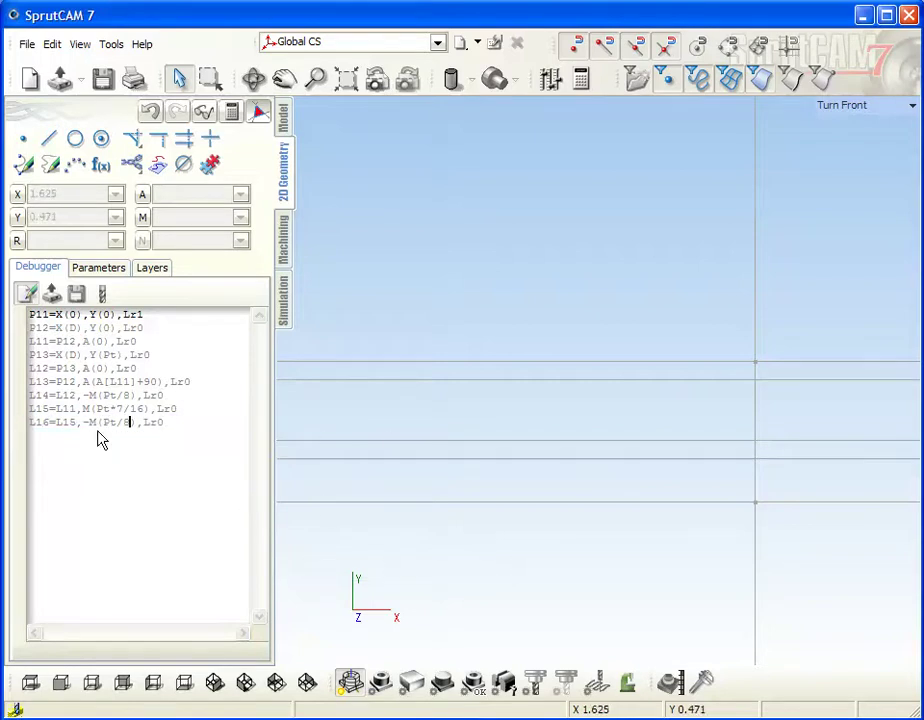
Duplicate the L16 definition as L17 with offset M(Pt/8) on the other side
left_click_drag(168, 425, 5, 421)
key("ctrl+c")
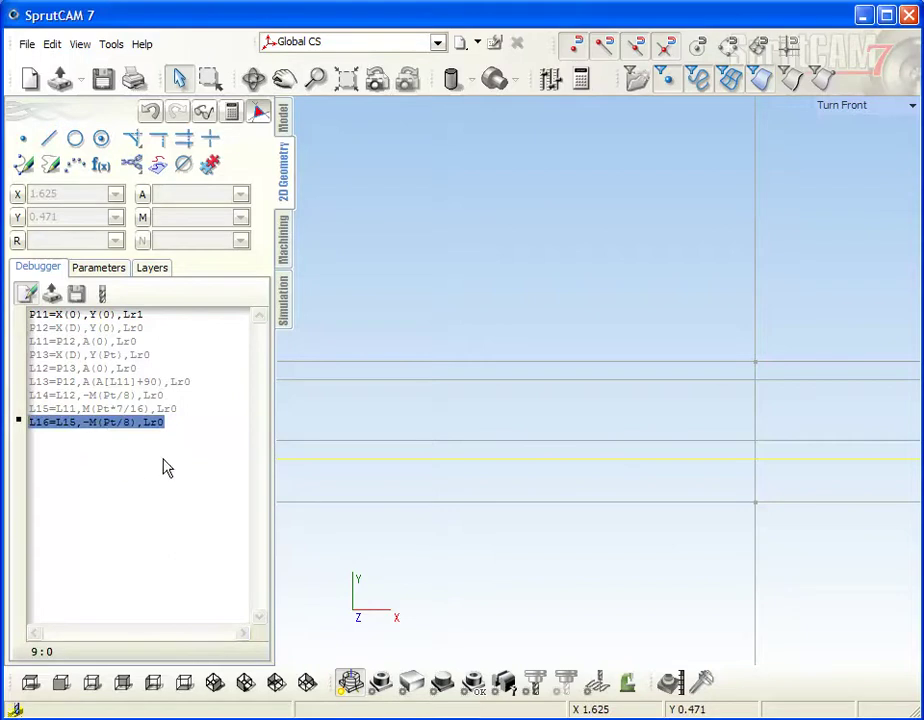
left_click(200, 429)
key("Return")
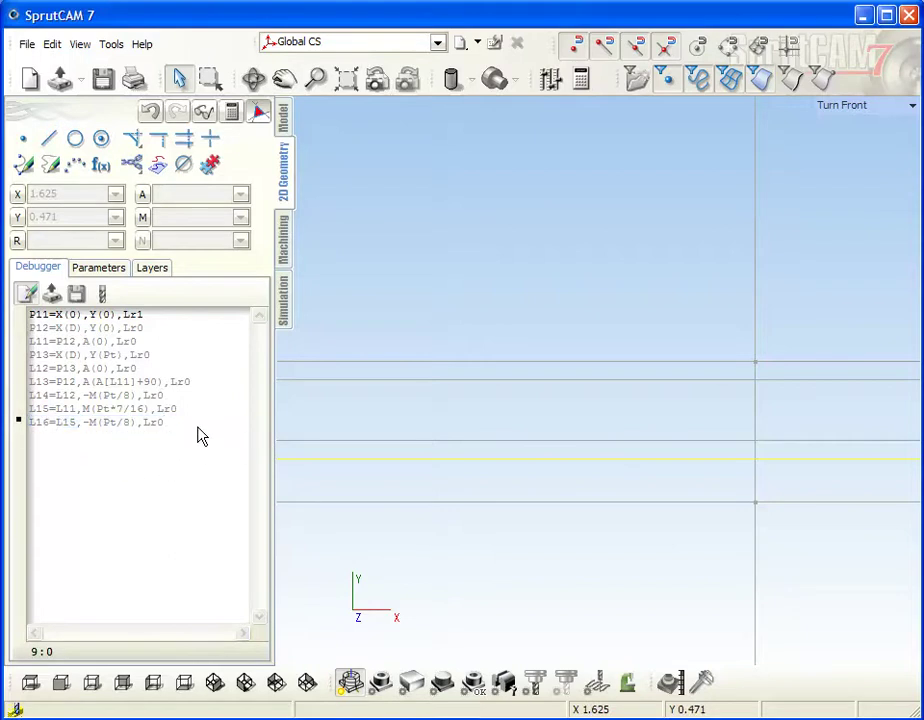
key("ctrl+v")
key("Left")
key("Left")
key("Left")
key("Left")
key("Left")
key("Left")
key("Left")
key("Left")
key("Left")
key("Left")
key("Left")
key("Left")
key("Left")
key("Left")
key("Left")
key("Left")
key("Left")
key("Left")
key("Delete")
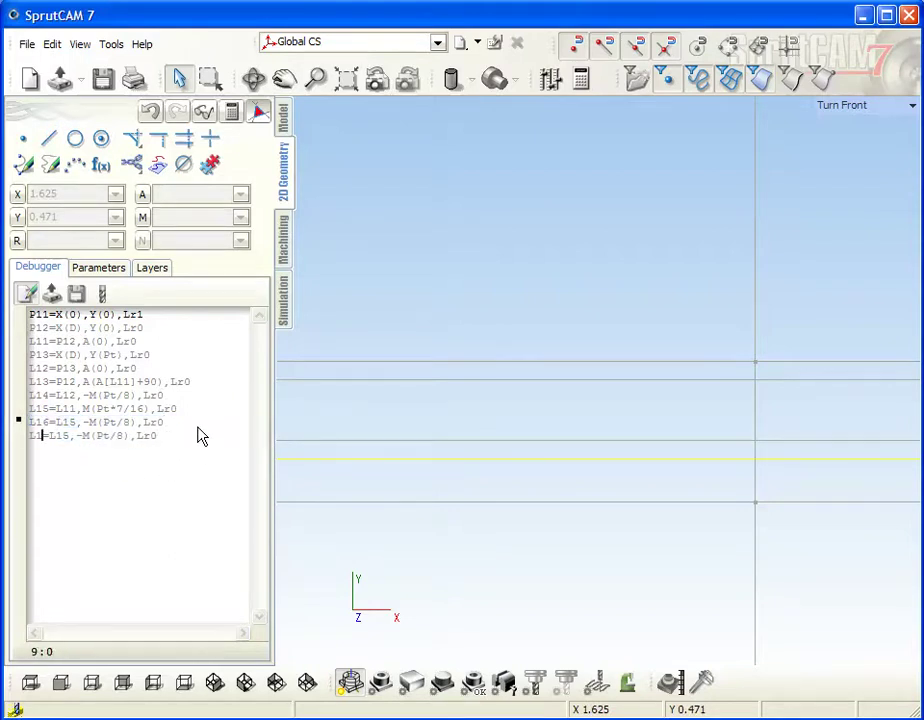
type("7")
key("Right")
key("Right")
key("Right")
key("Right")
key("Right")
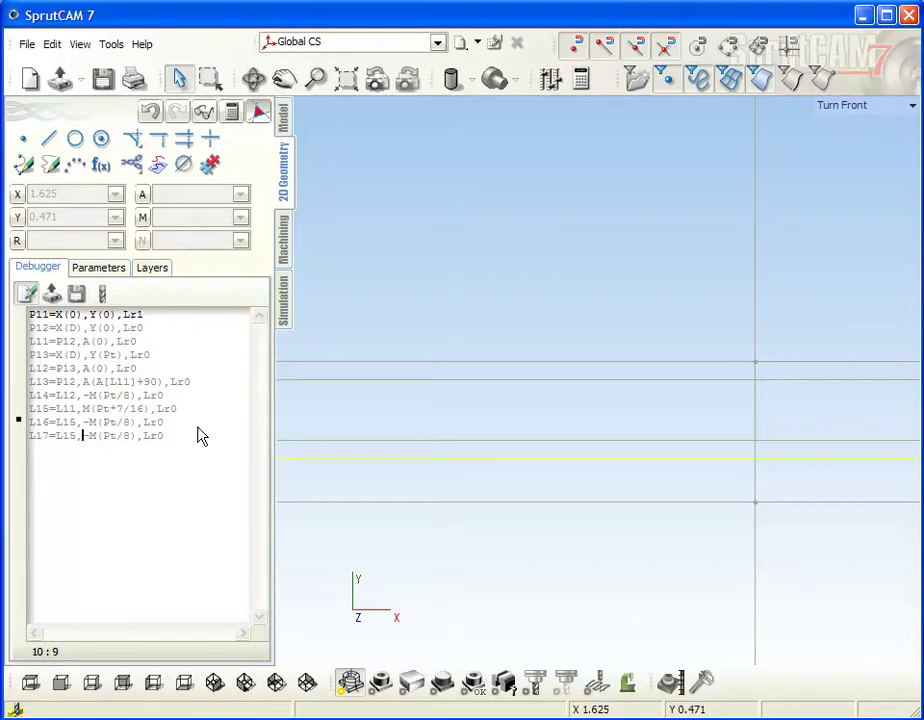
key("Delete")
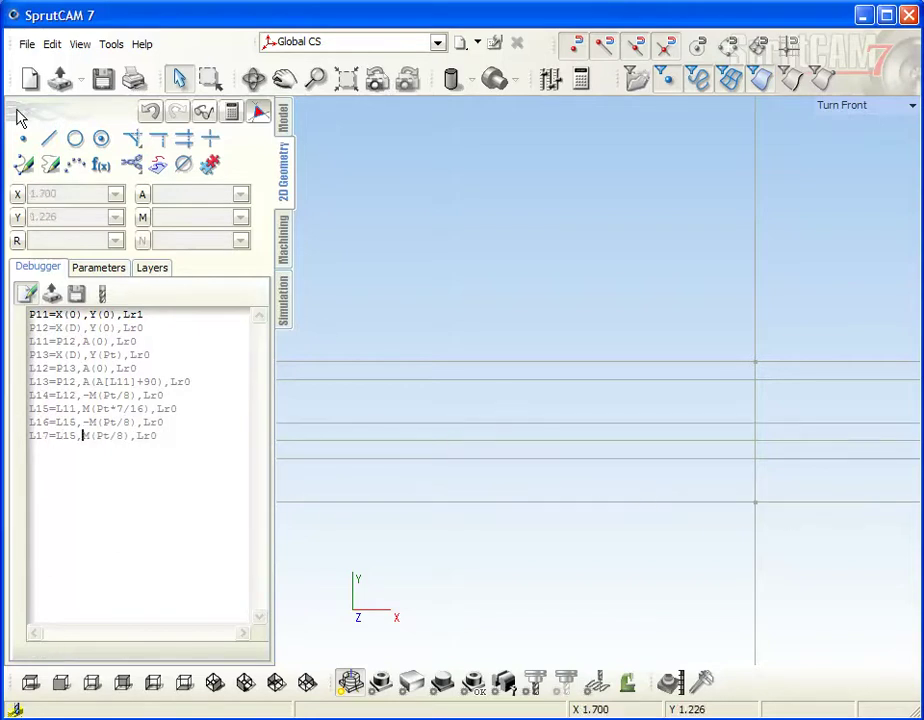
Add points P14 and P15 where L13 crosses L16 and L17, then check P15's definition
left_click(22, 139)
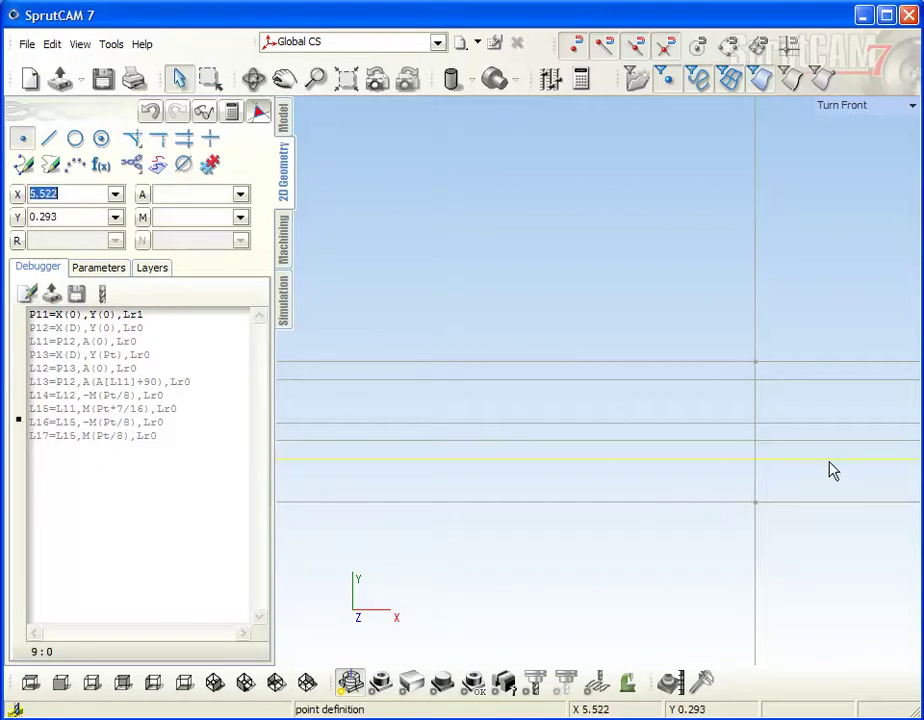
left_click(756, 485)
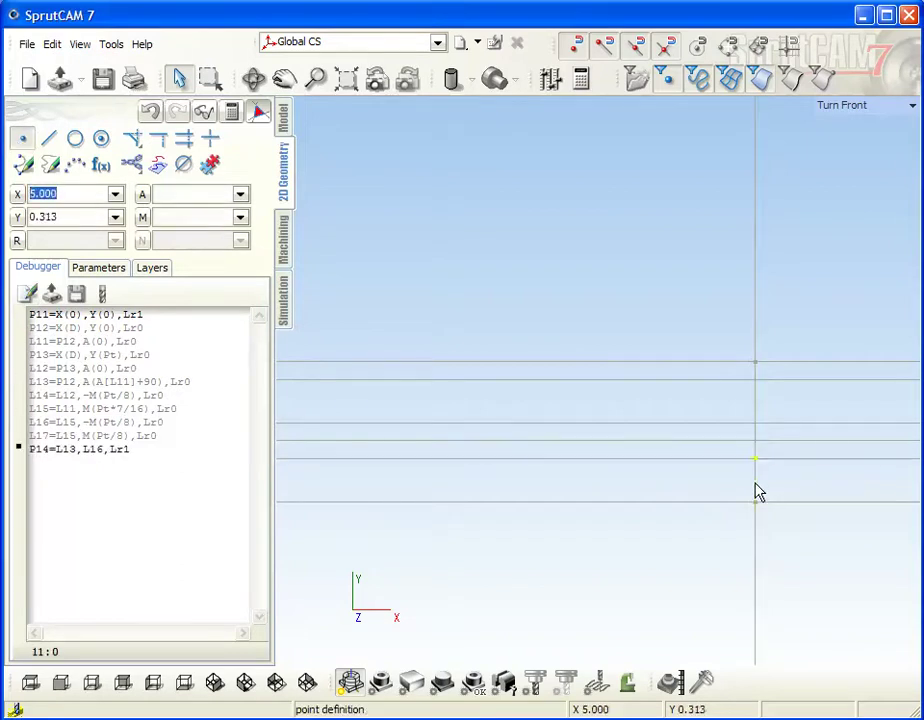
left_click(757, 414)
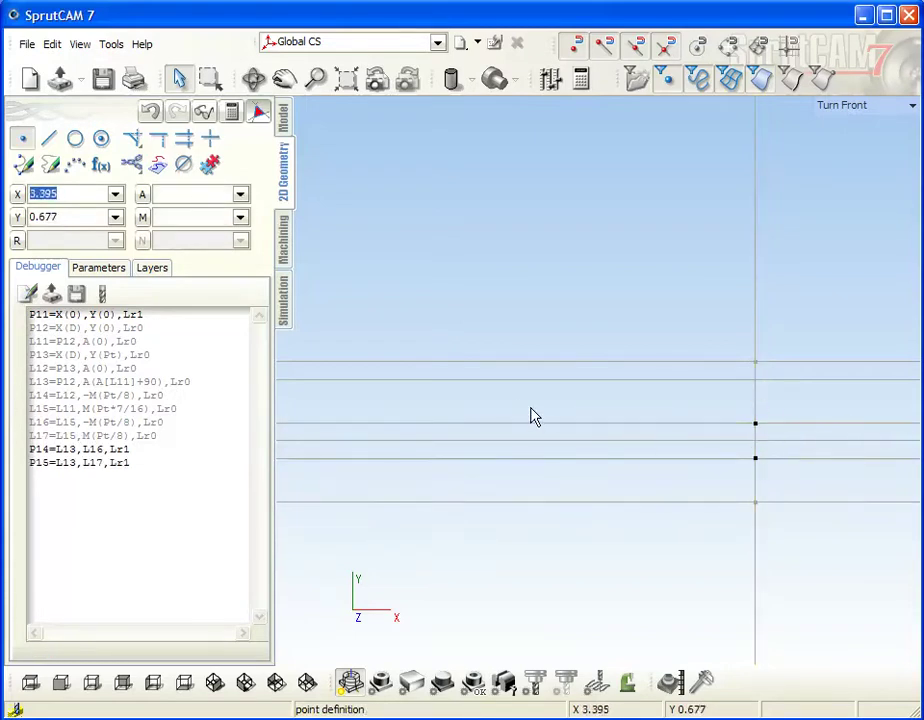
left_click(30, 462)
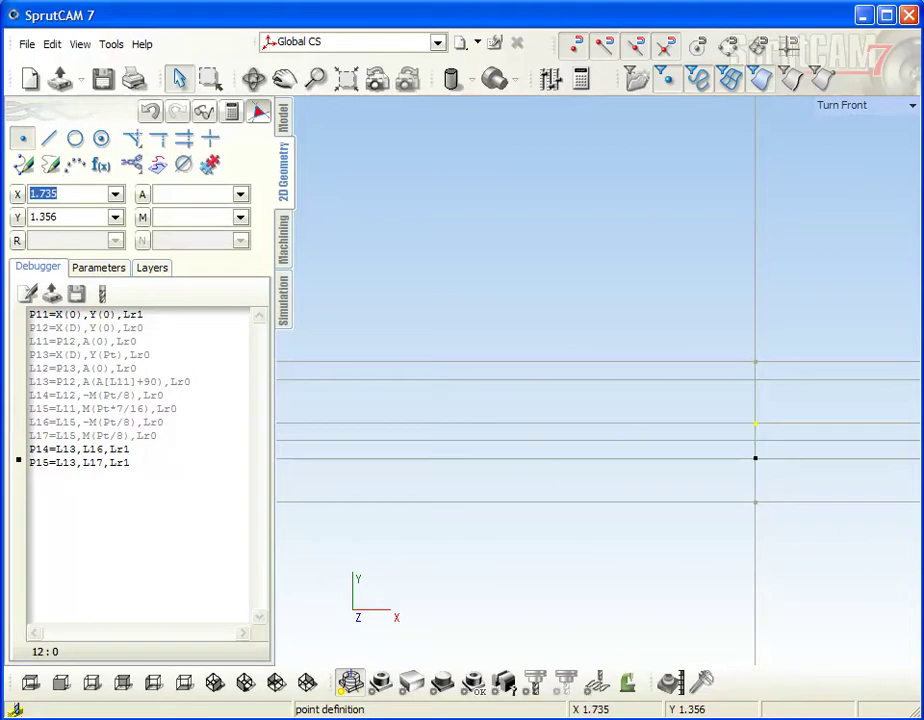